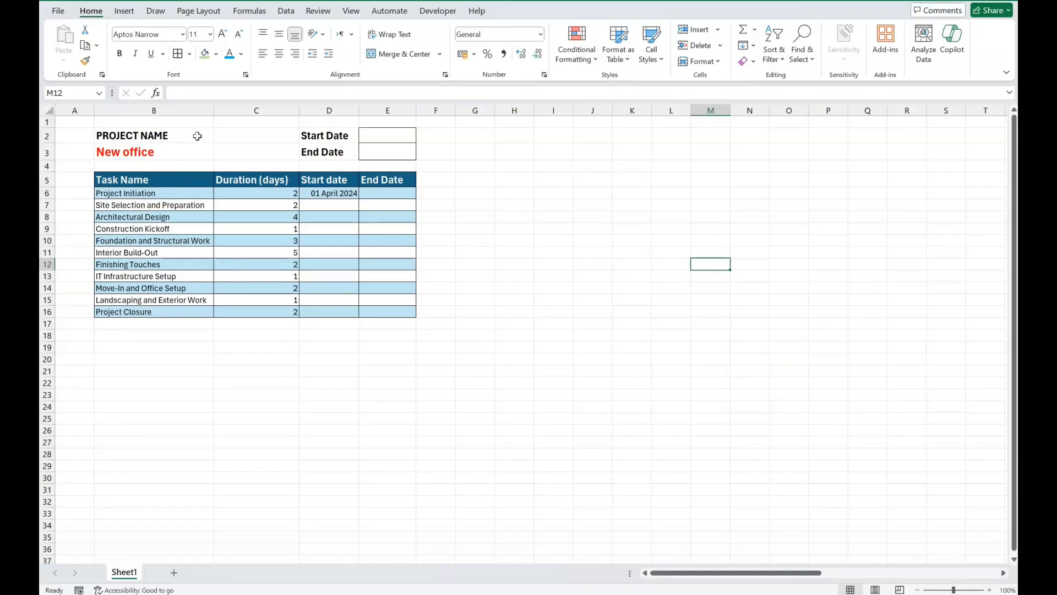
Step: Examine the project name, the overall date fields and the task table's column headings
click(197, 136)
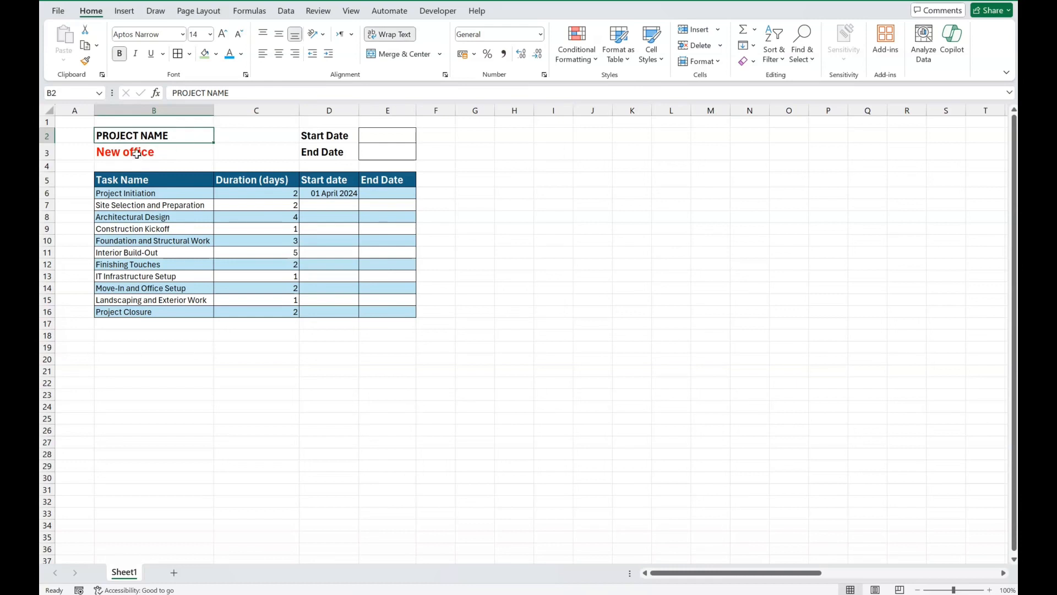
click(137, 154)
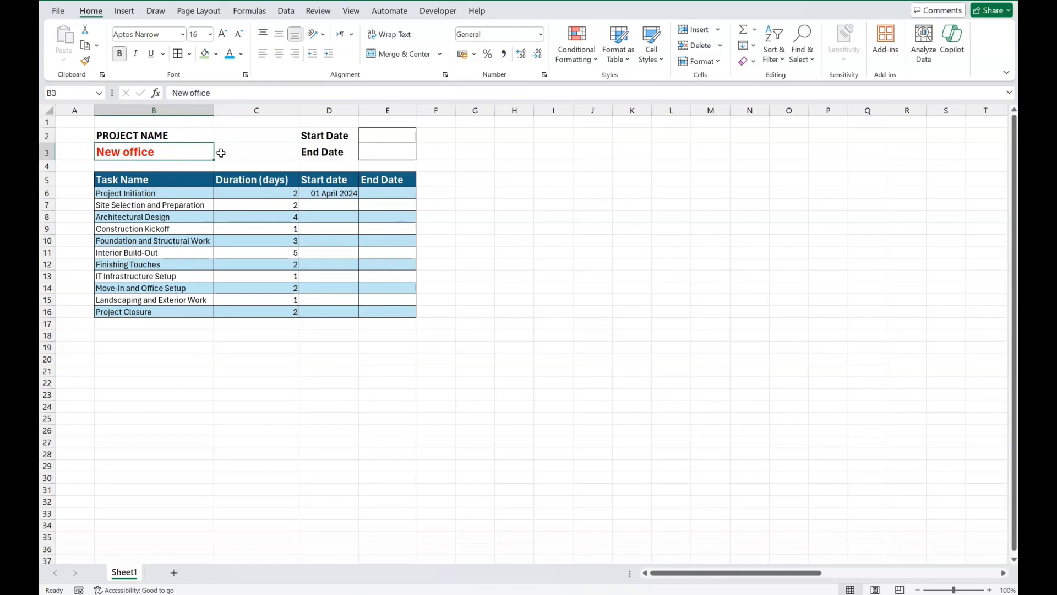
click(327, 137)
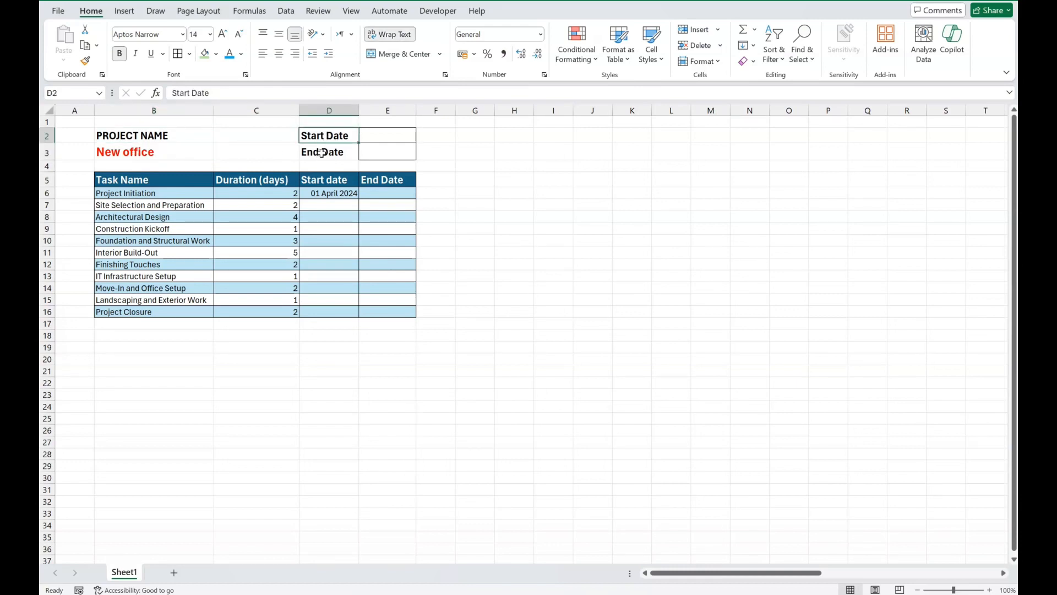
click(322, 153)
click(610, 200)
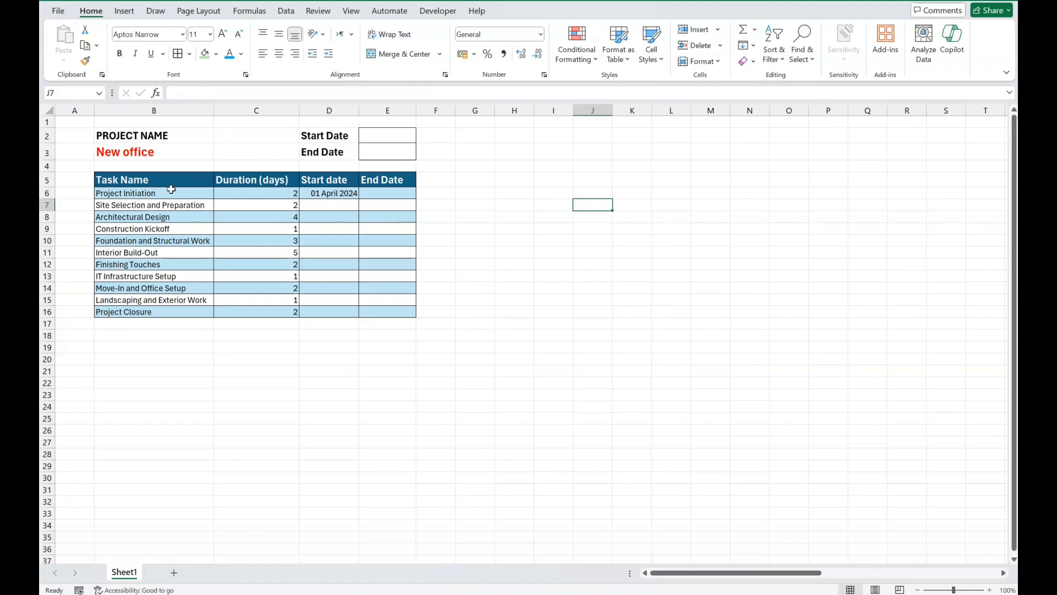
click(133, 179)
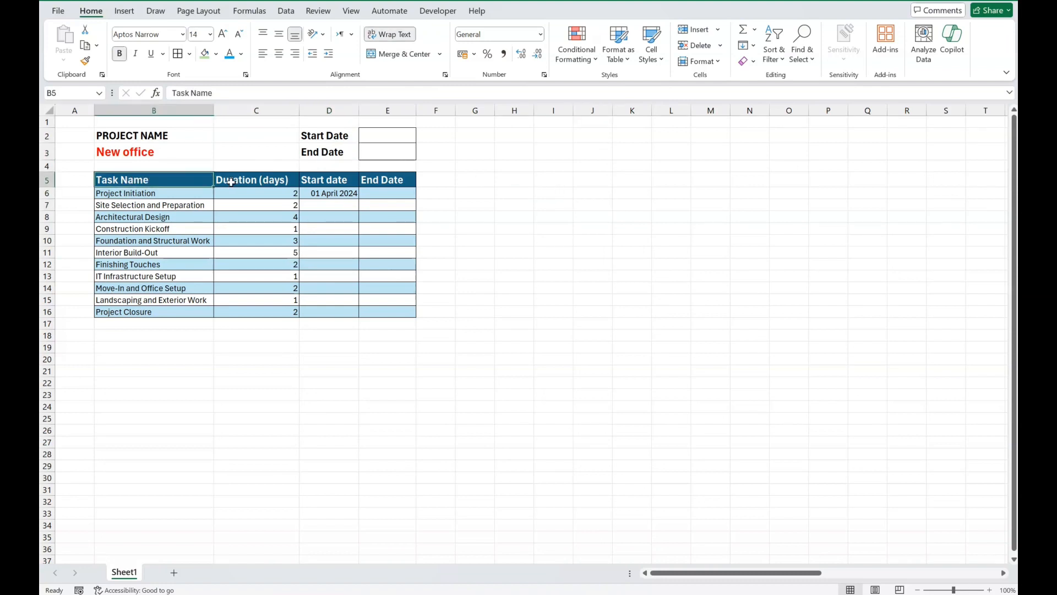
click(231, 182)
click(335, 183)
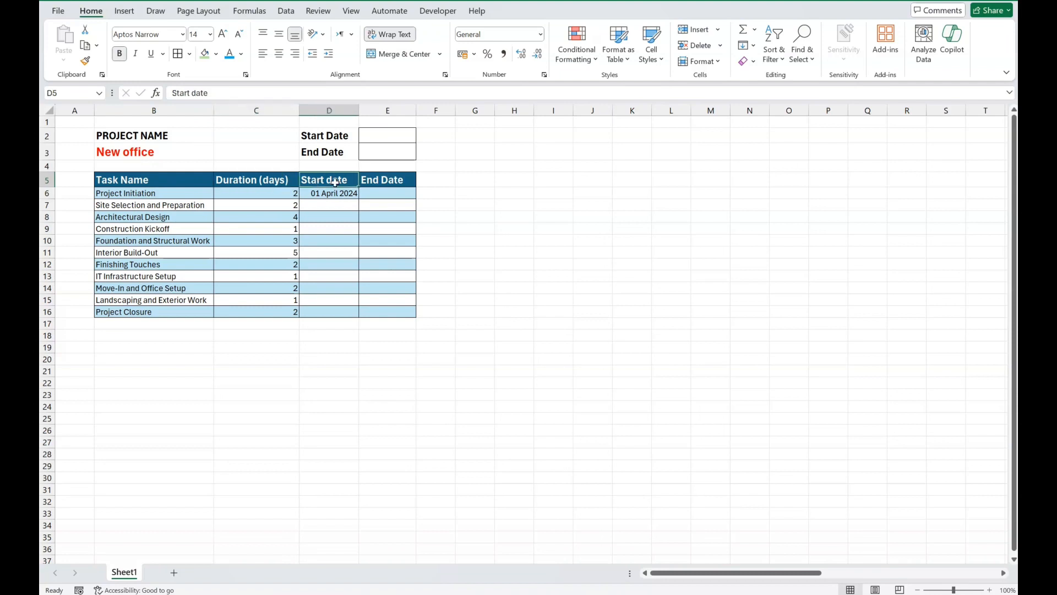
click(404, 183)
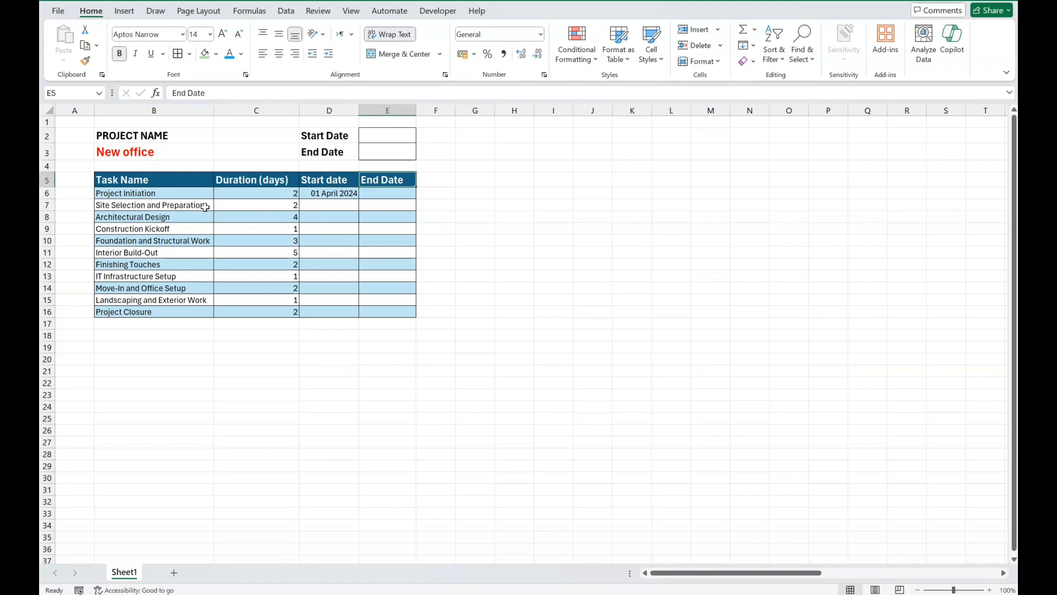
Step: Calculate the Project Initiation end date in E6 with the formula =D6+C6
click(386, 193)
text(=)
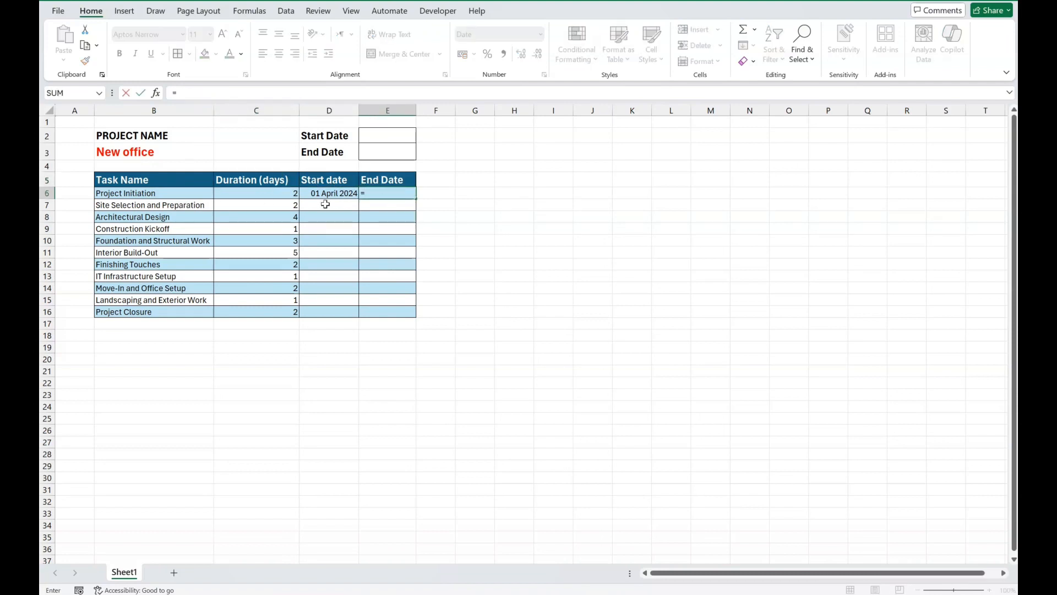
click(329, 200)
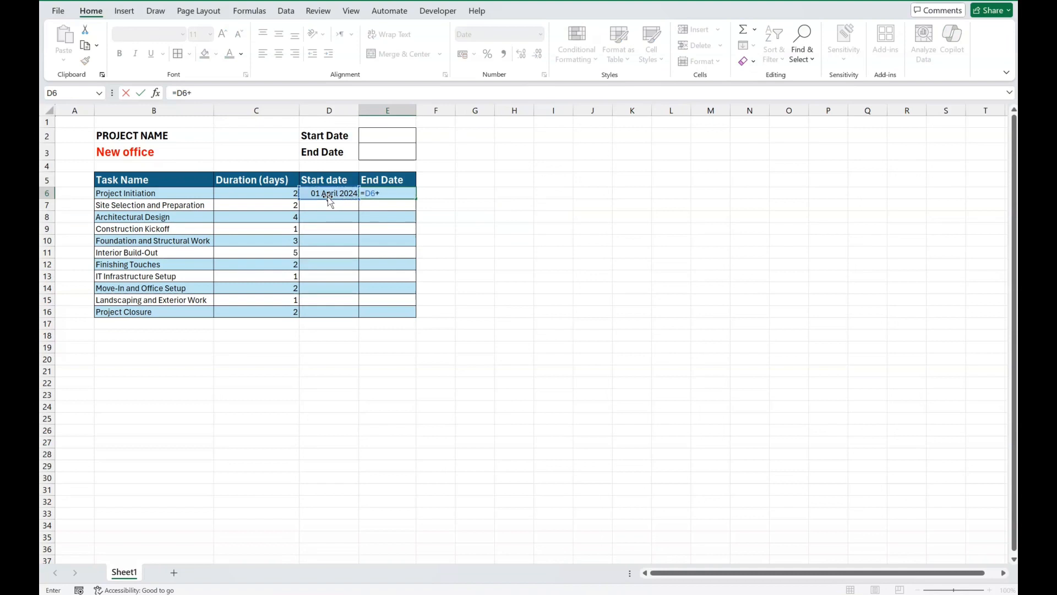
text(+)
click(274, 192)
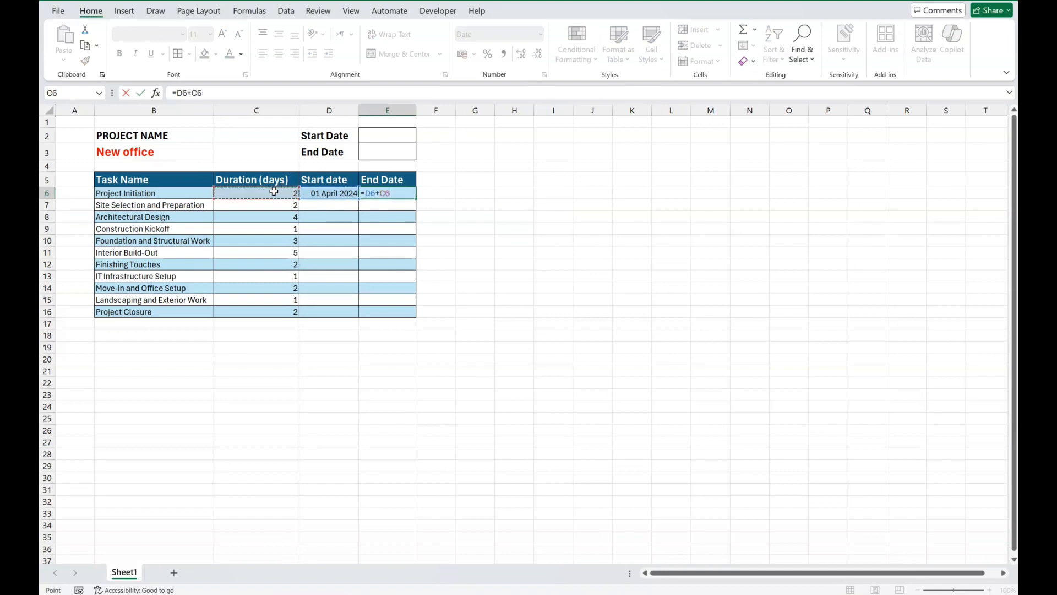
key(Return)
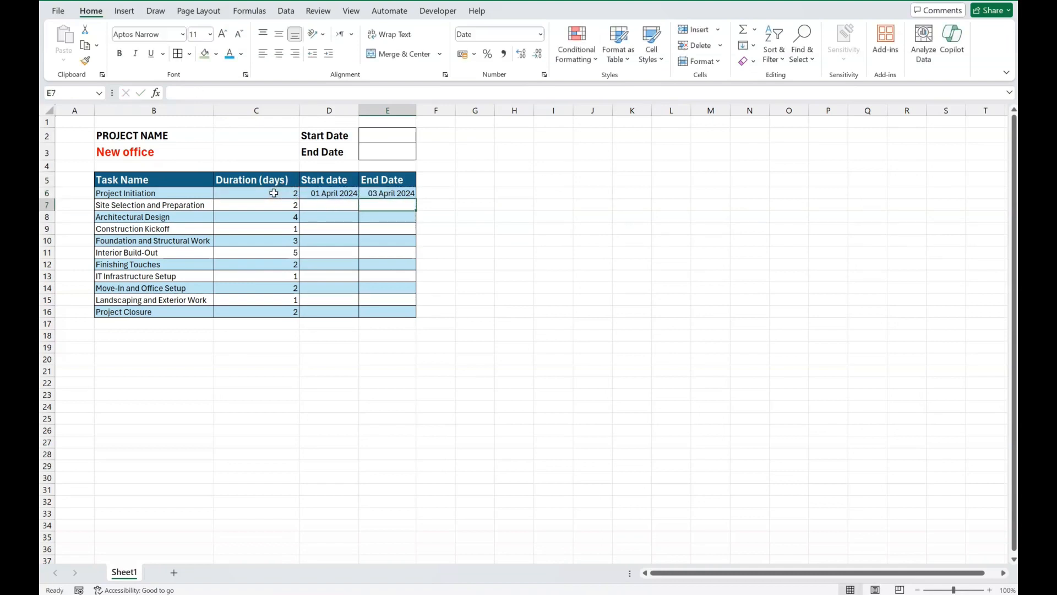
Step: Set the Site Selection and Preparation start date in D7 to the formula =E6+1
click(330, 207)
text(=)
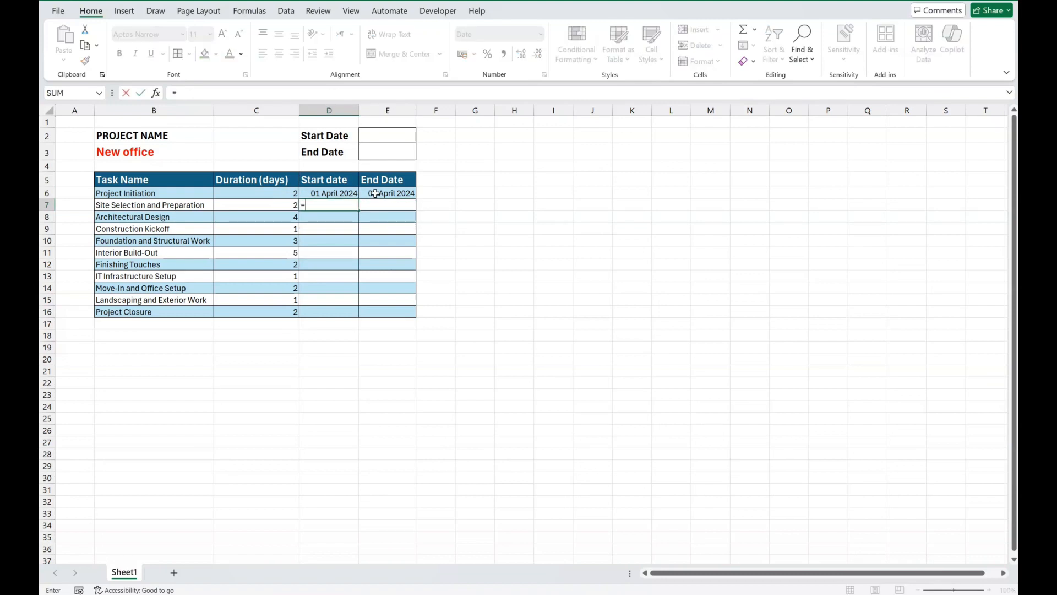
click(379, 192)
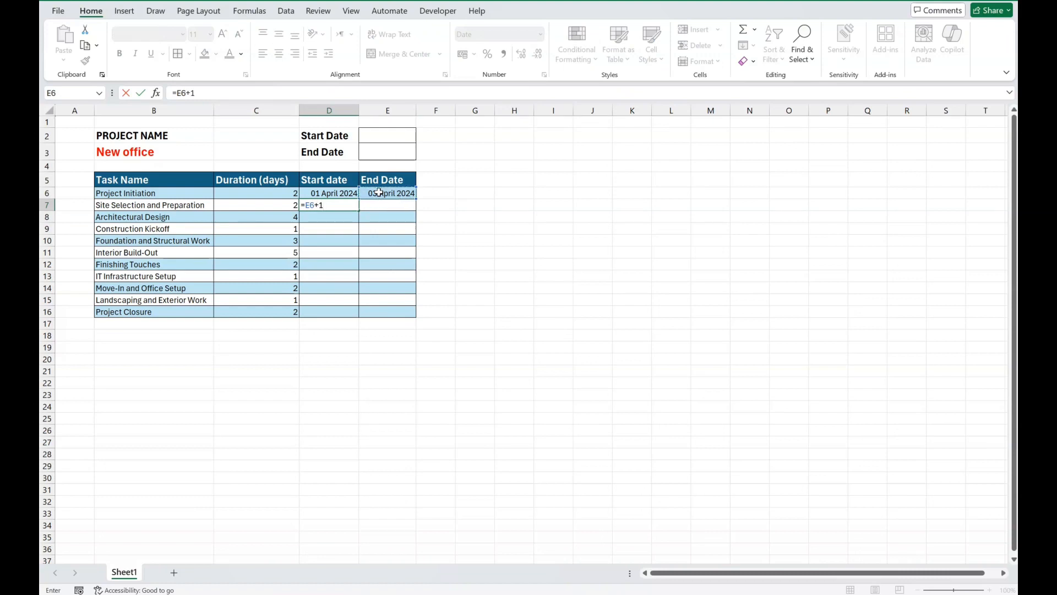
key(Return)
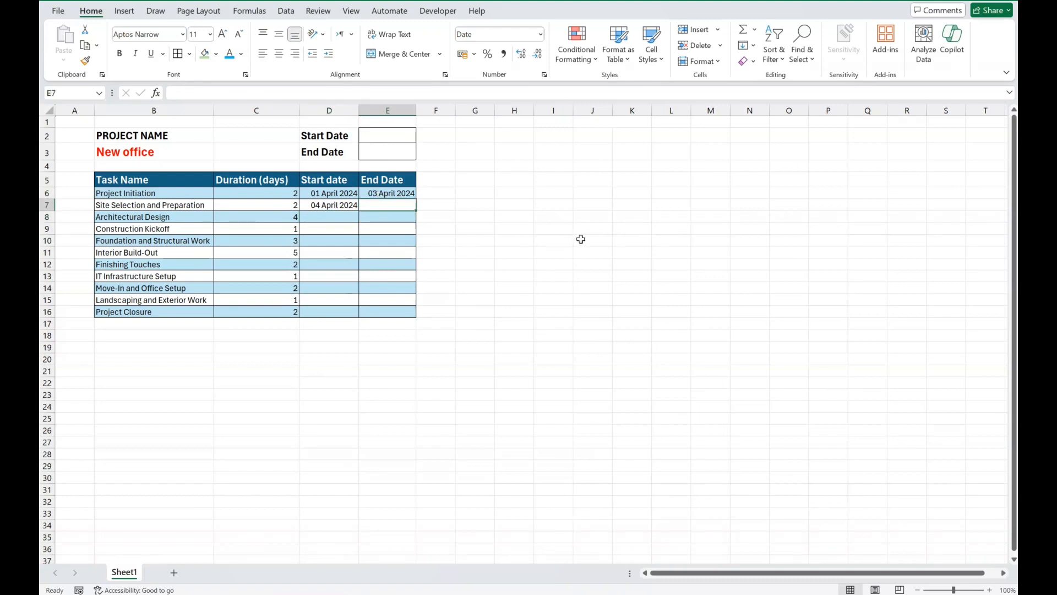
click(553, 240)
Step: Calculate the Site Selection and Preparation end date in E7 with the formula =D7+C7
click(402, 208)
text(=)
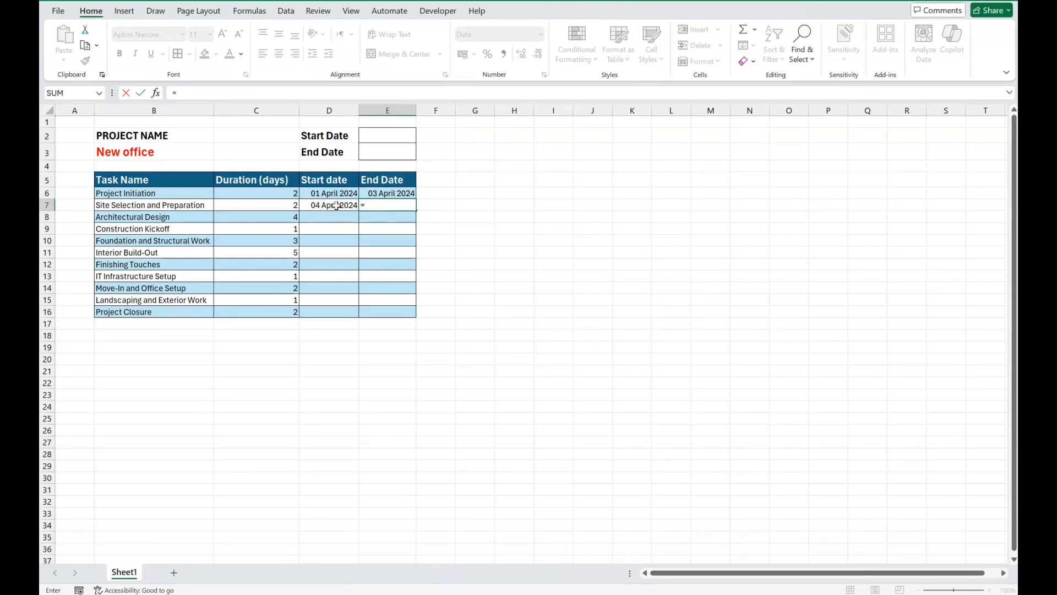
click(336, 206)
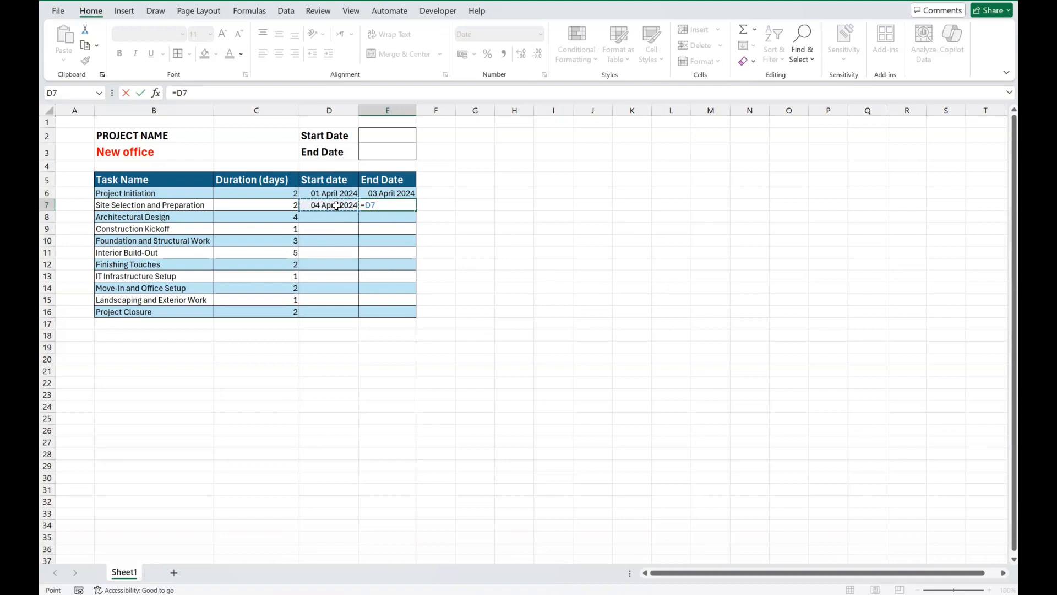
text(+)
click(267, 204)
key(Return)
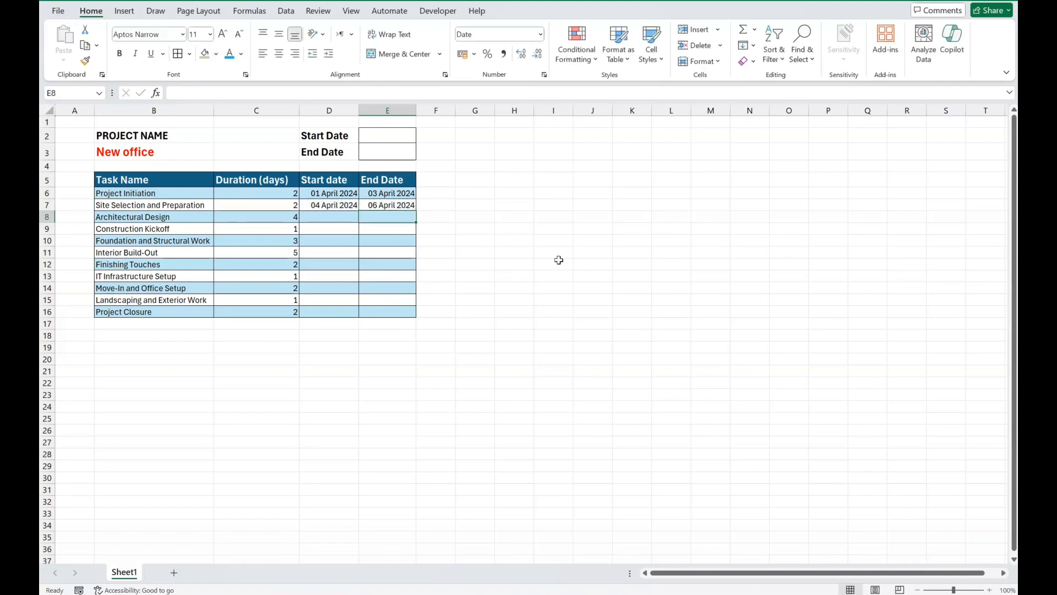
Step: Fill the date formulas from D7:E7 down to row 16 without formatting
drag(331, 205, 419, 319)
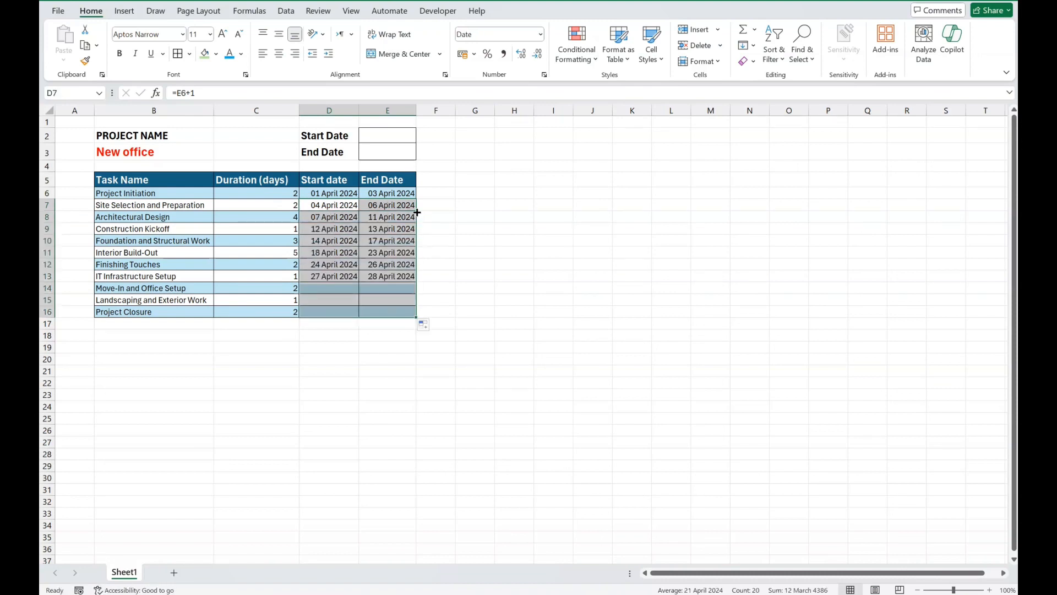
click(434, 326)
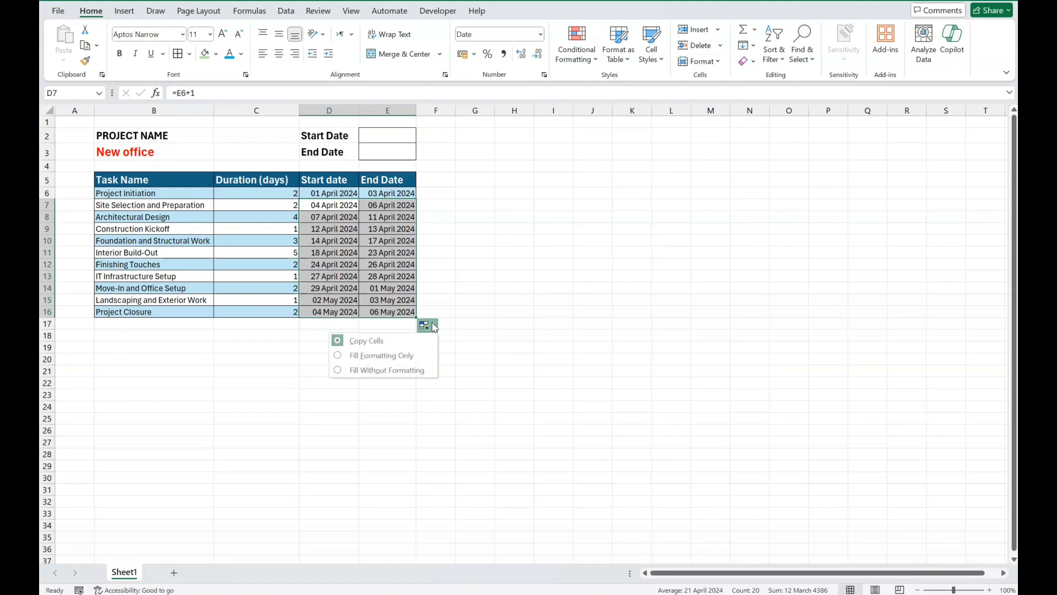
click(388, 371)
Step: Link the project Start Date in E2 to D6 and the project End Date in E3 to E16
click(399, 138)
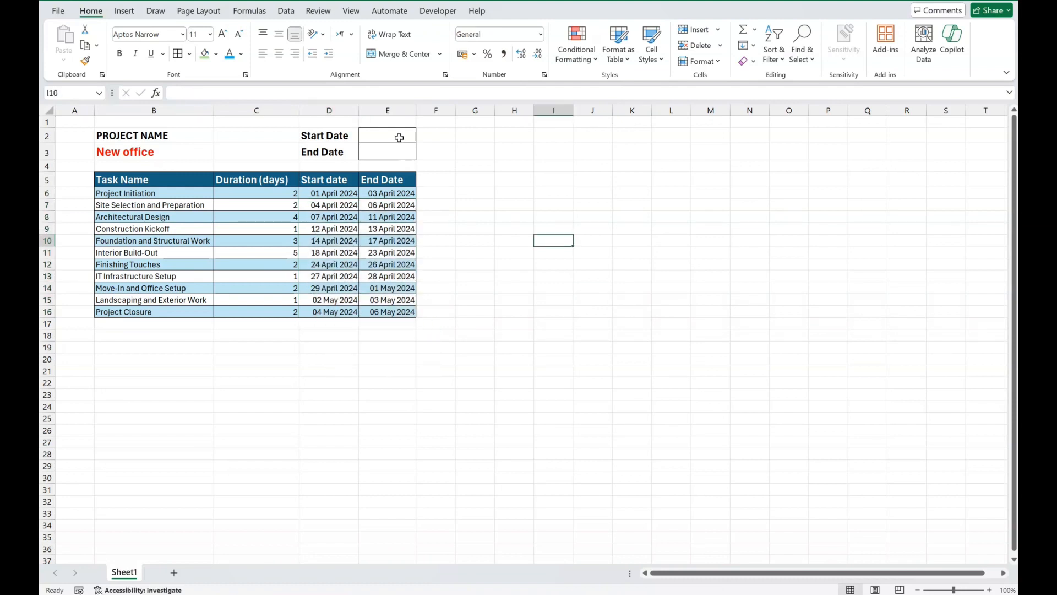
text(=)
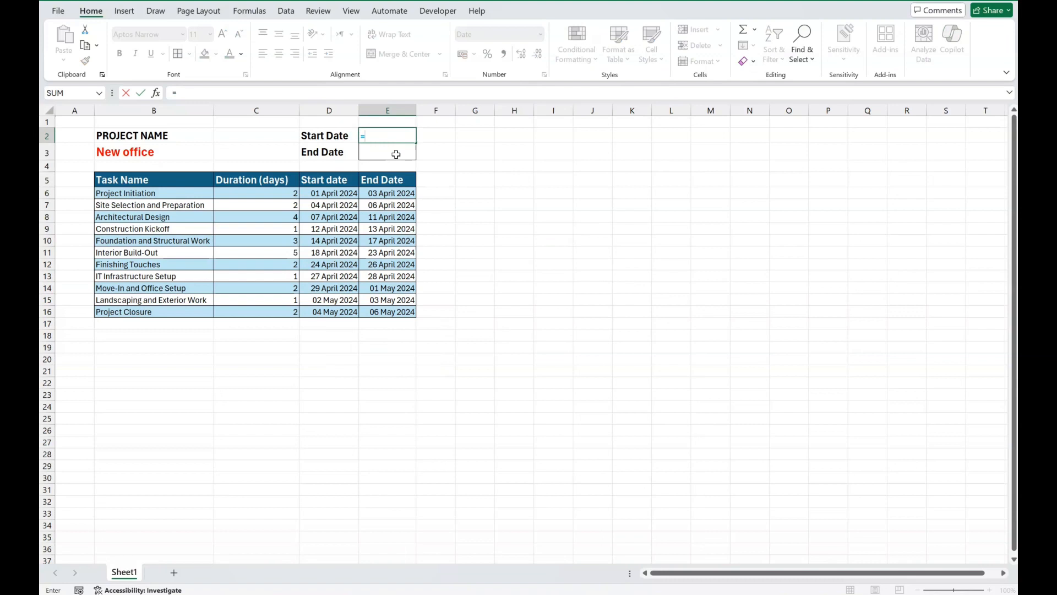
click(330, 190)
key(Return)
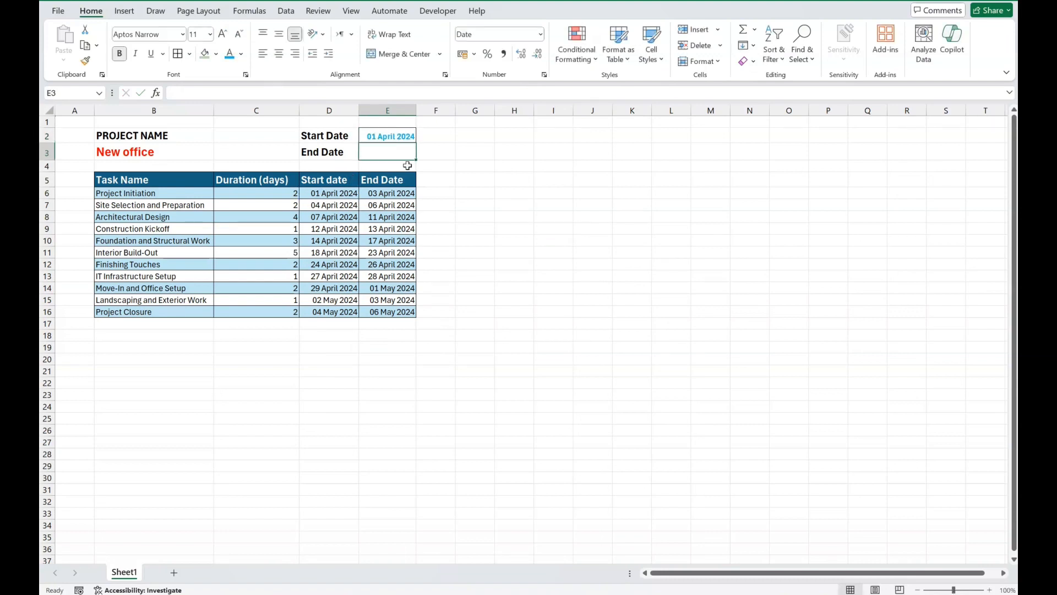
text(=)
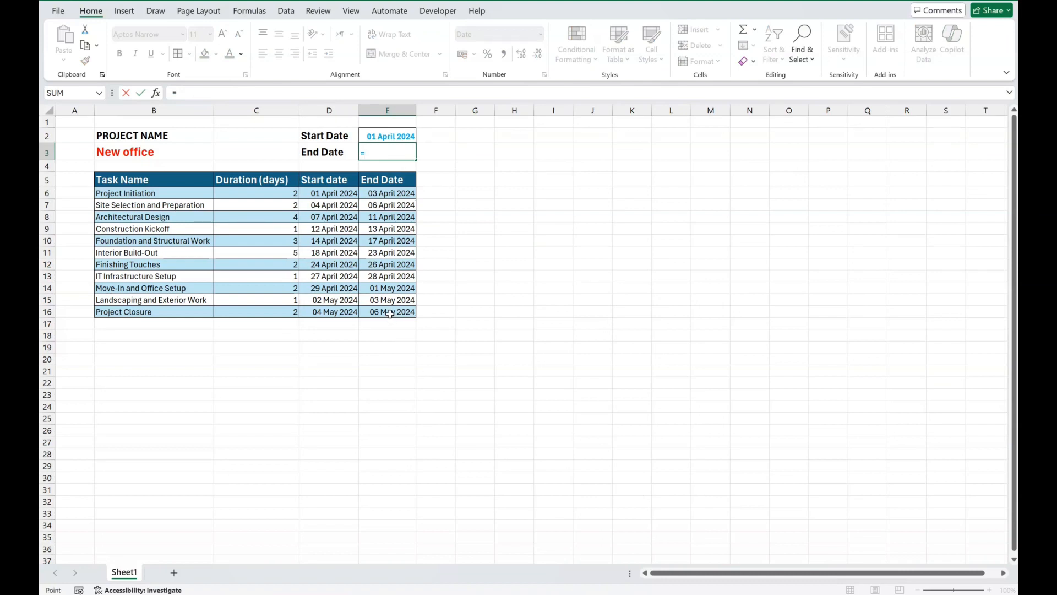
click(390, 314)
key(Return)
click(741, 316)
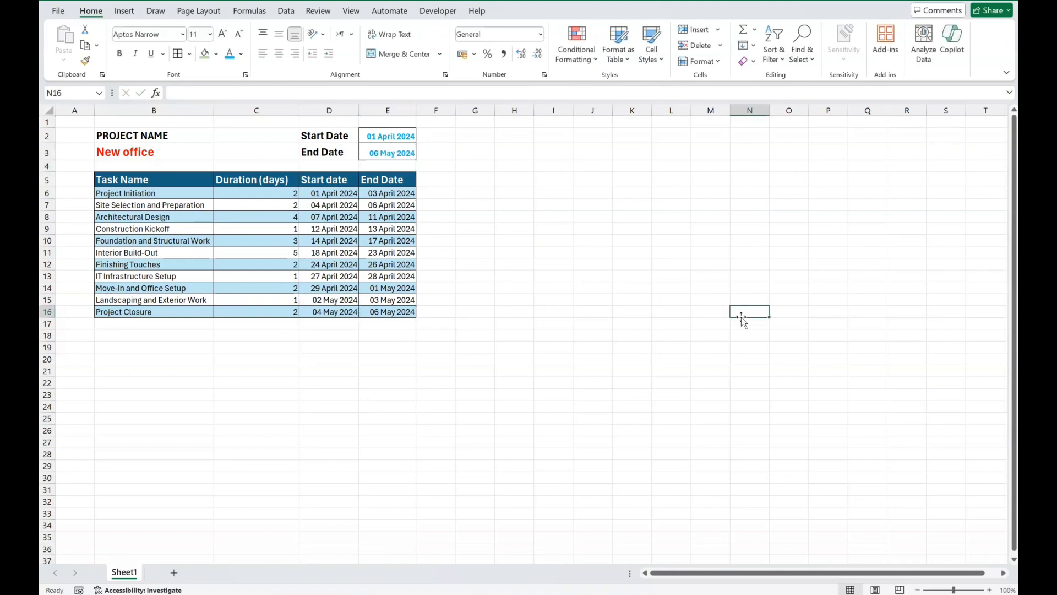
click(522, 300)
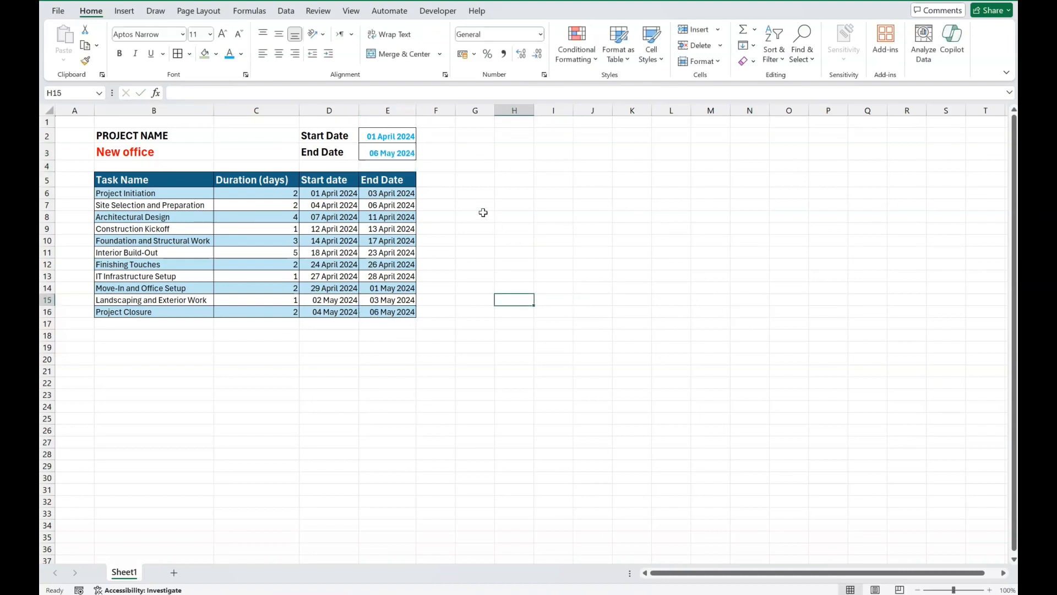
Step: Copy the first task's start date, 01/04/2024, from D6 into header cell F5
click(436, 182)
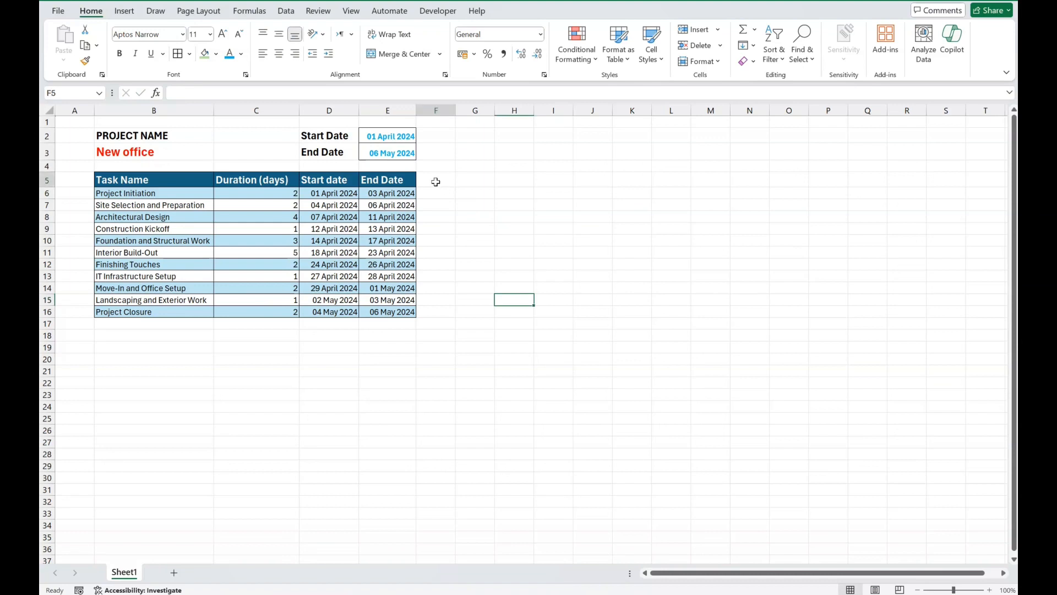
click(328, 196)
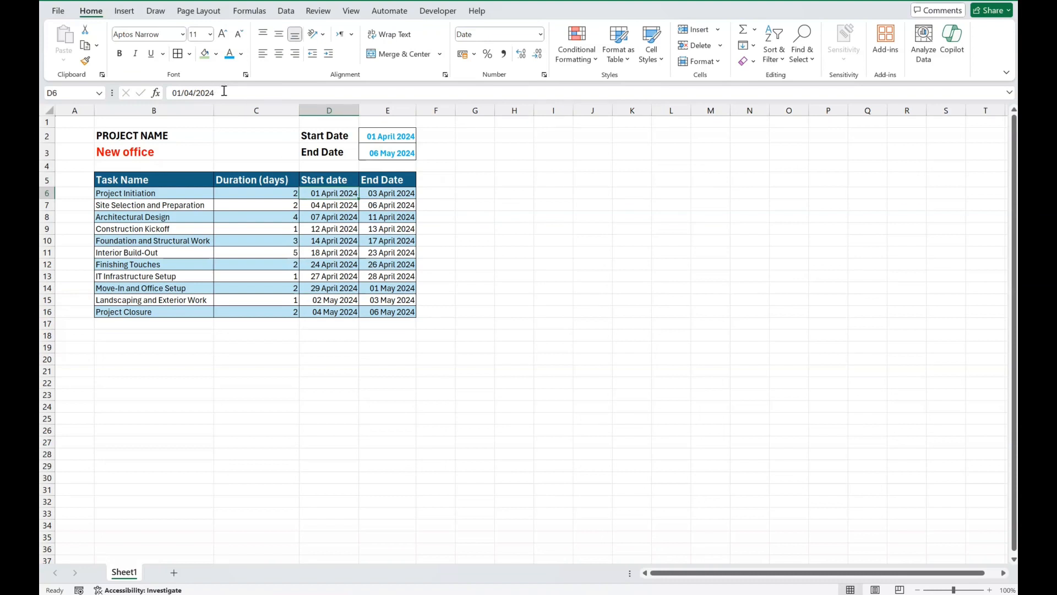
drag(221, 92, 128, 92)
key(ctrl+c)
key(Escape)
click(437, 176)
key(ctrl+v)
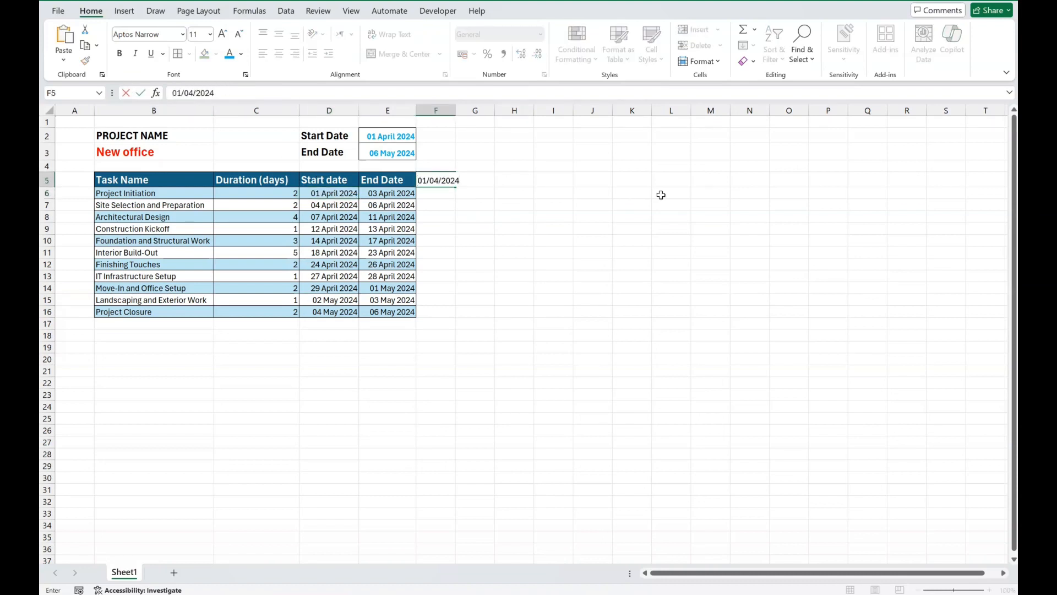
click(660, 193)
click(438, 175)
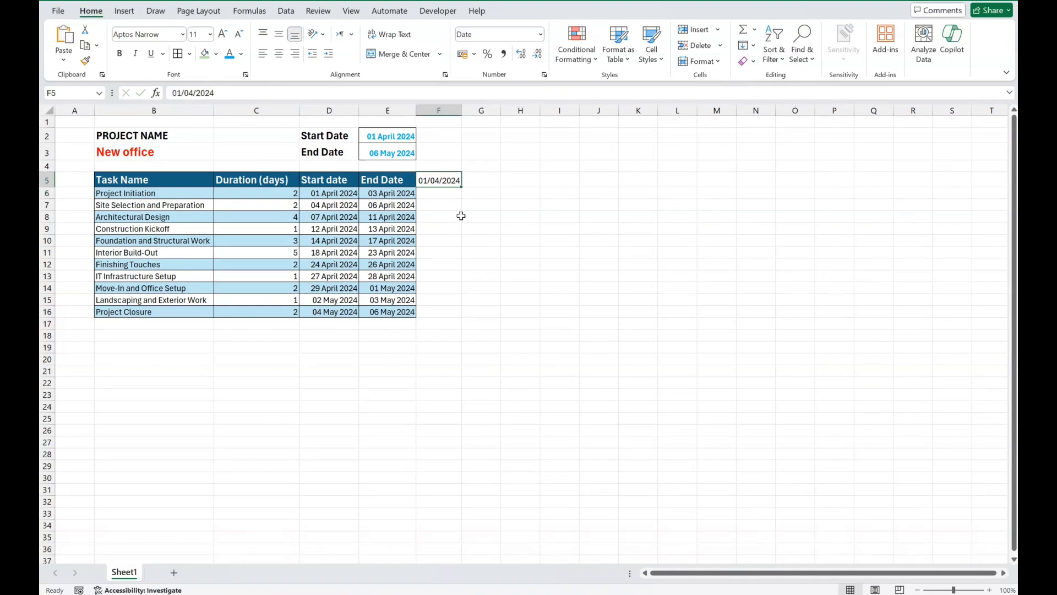
click(458, 224)
Step: Rotate the text of the date in F5 upward
click(439, 179)
click(315, 34)
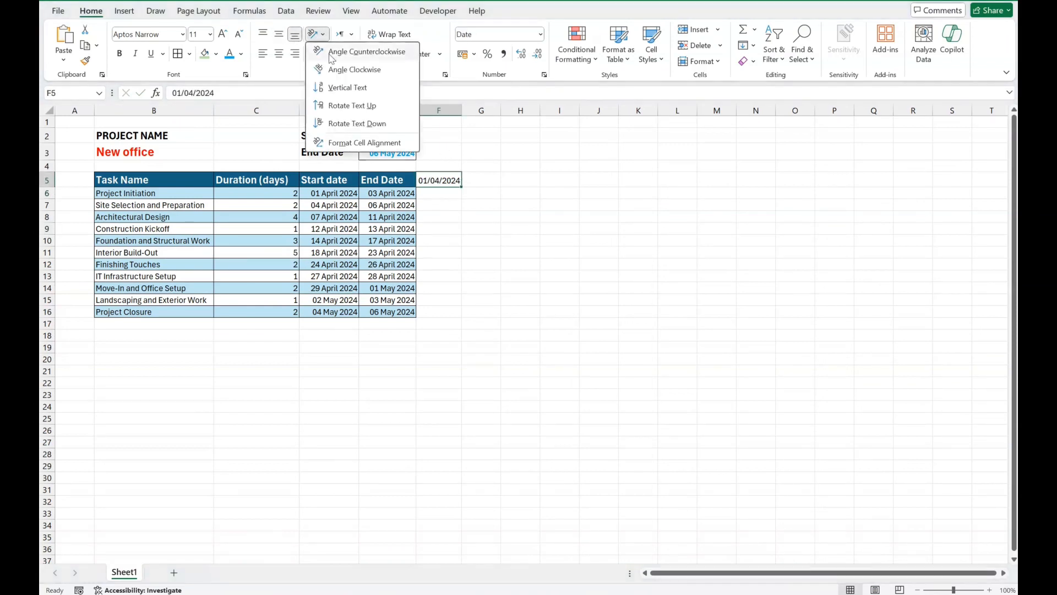
click(339, 106)
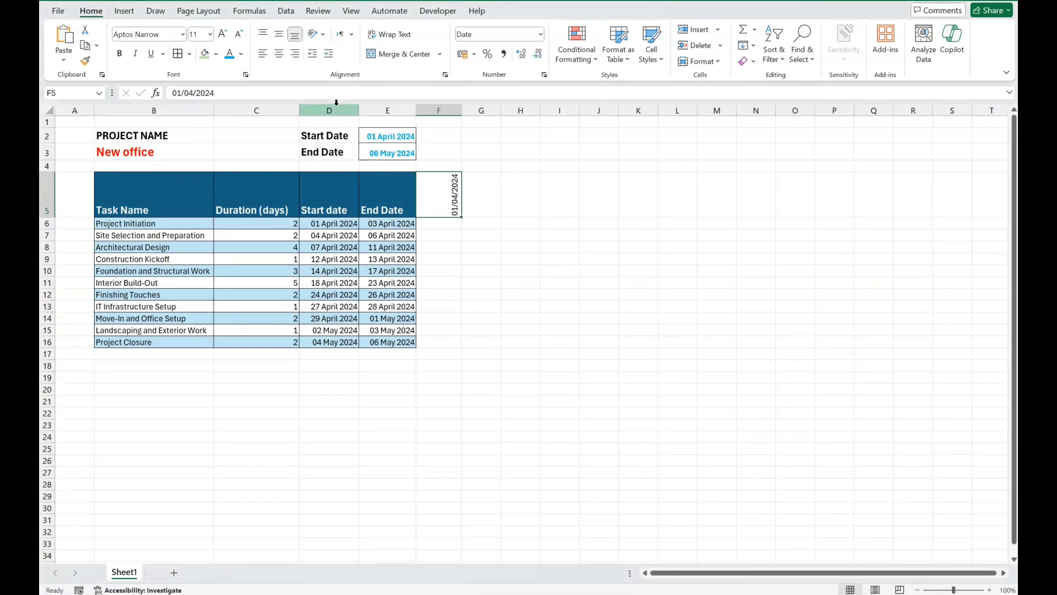
click(626, 322)
Step: Extend the date series from F5 across row 5 to 09/05/2024 in column AR
click(379, 342)
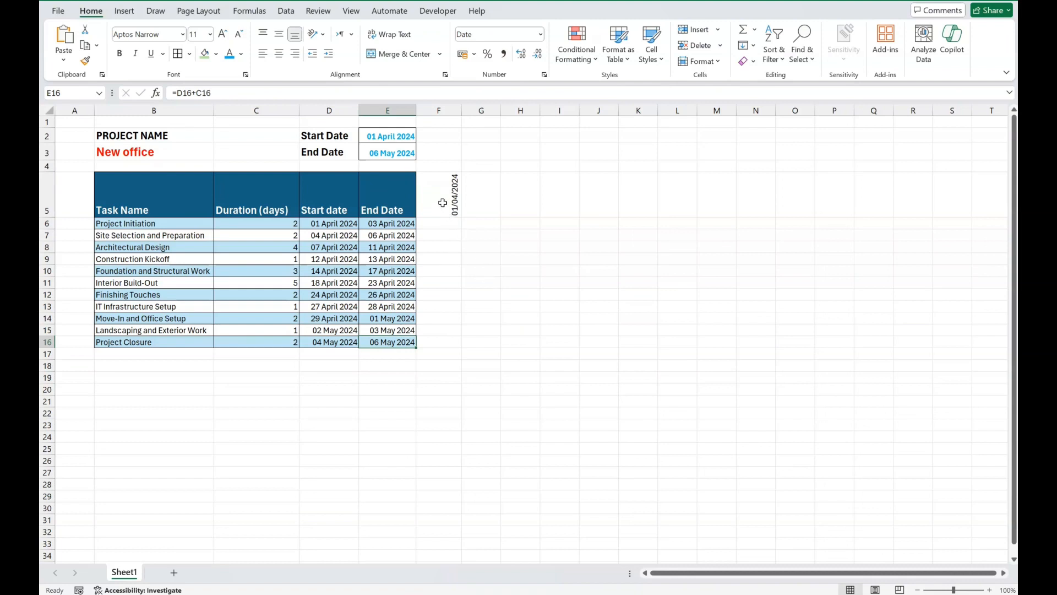
click(442, 203)
drag(463, 219, 960, 220)
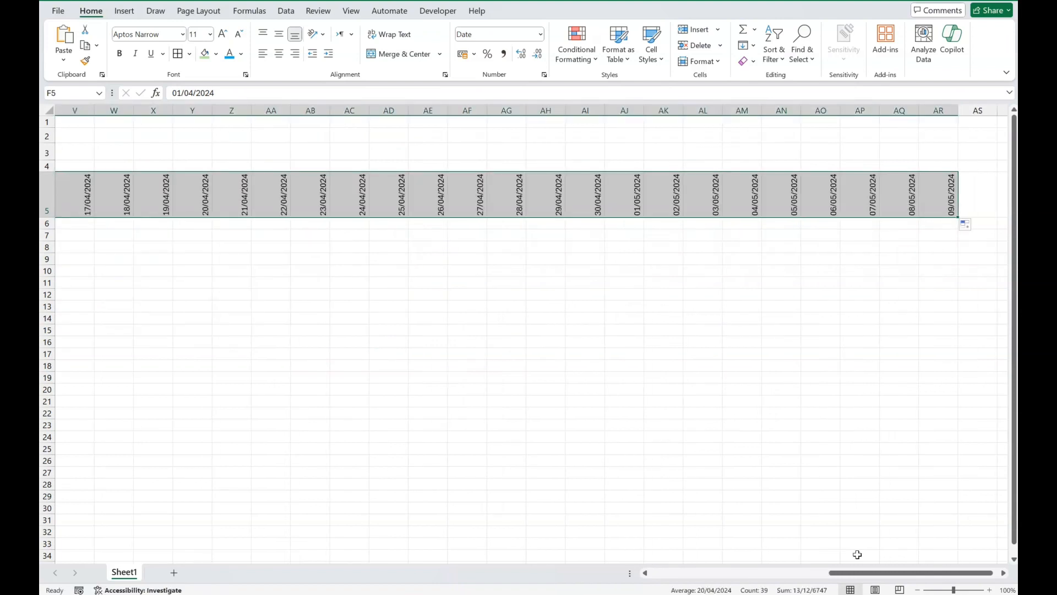
drag(937, 572, 758, 575)
click(677, 413)
Step: Narrow columns F through AR to fit their rotated dates
drag(439, 110, 935, 112)
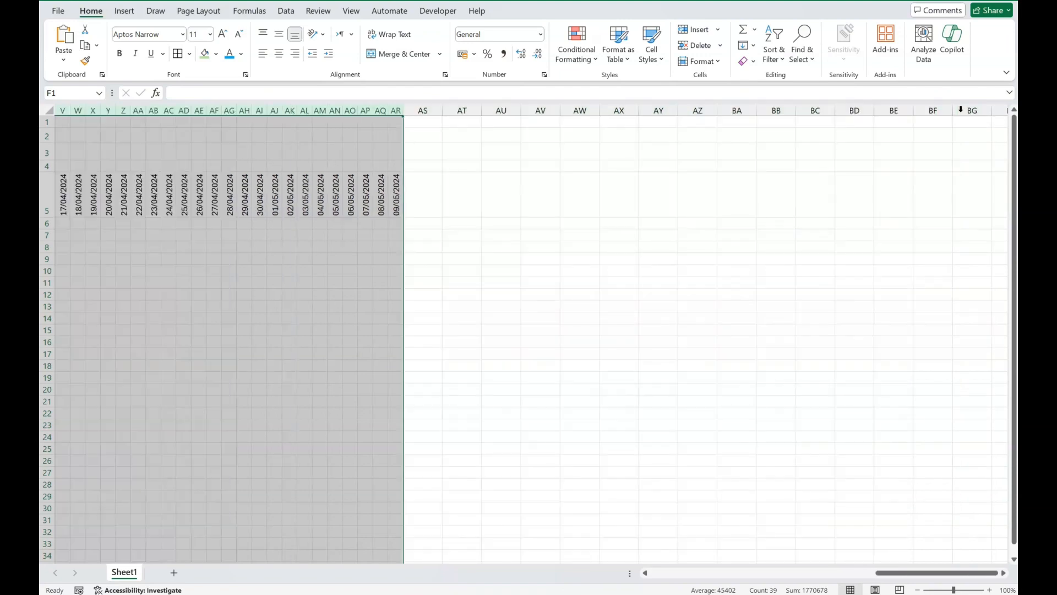
drag(915, 573, 703, 580)
click(673, 462)
Step: Apply all borders to the timeline grid F5:AR16, including its date header row
click(434, 306)
drag(330, 203, 899, 337)
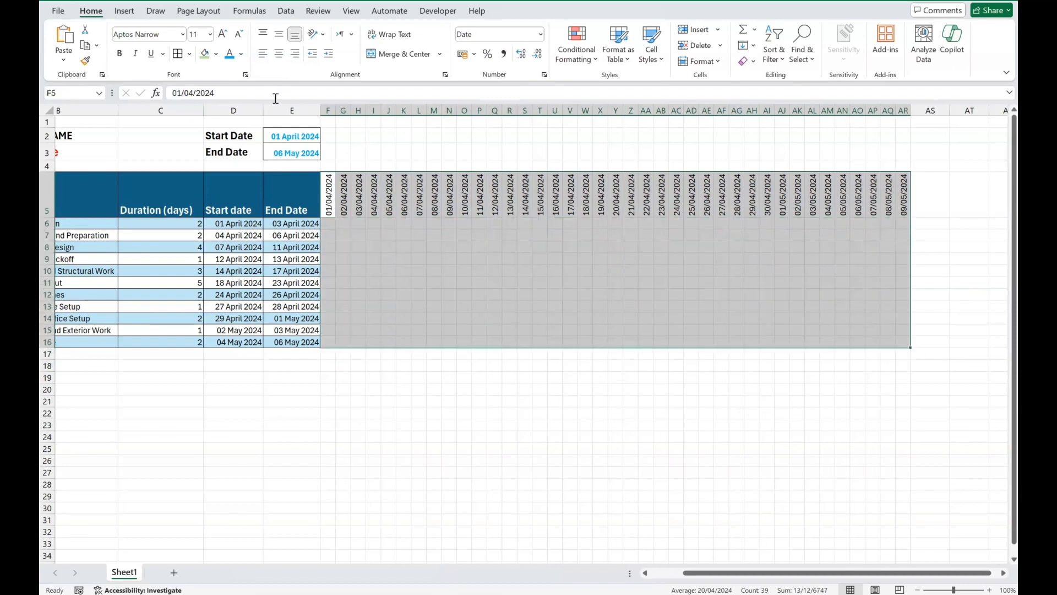
click(177, 54)
click(511, 380)
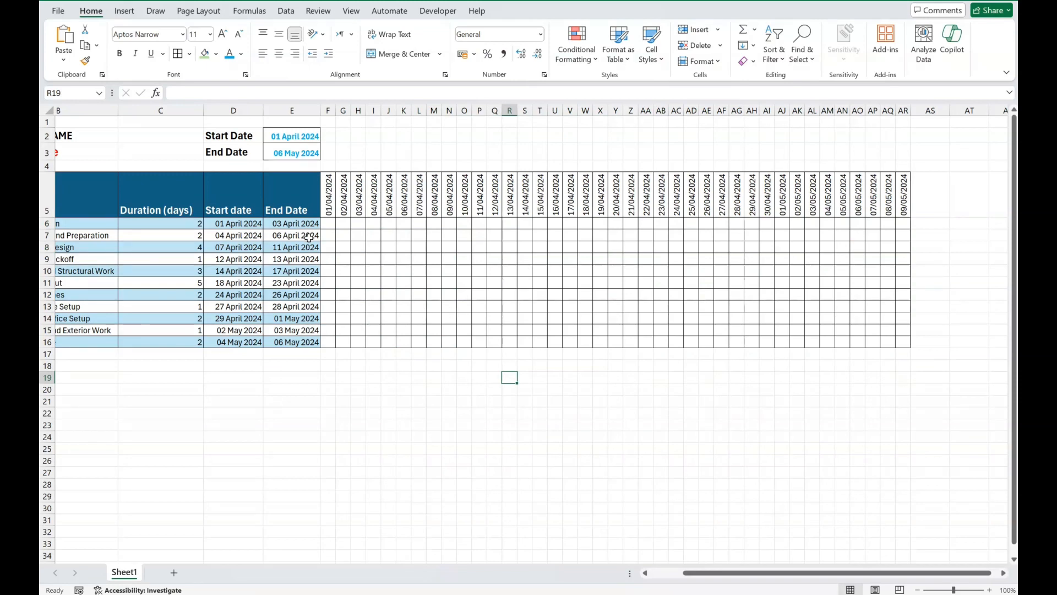
Step: Enter the label Duration in C2, beside the project's Start Date label
scroll(309, 237, left, 2)
click(246, 135)
text(Du)
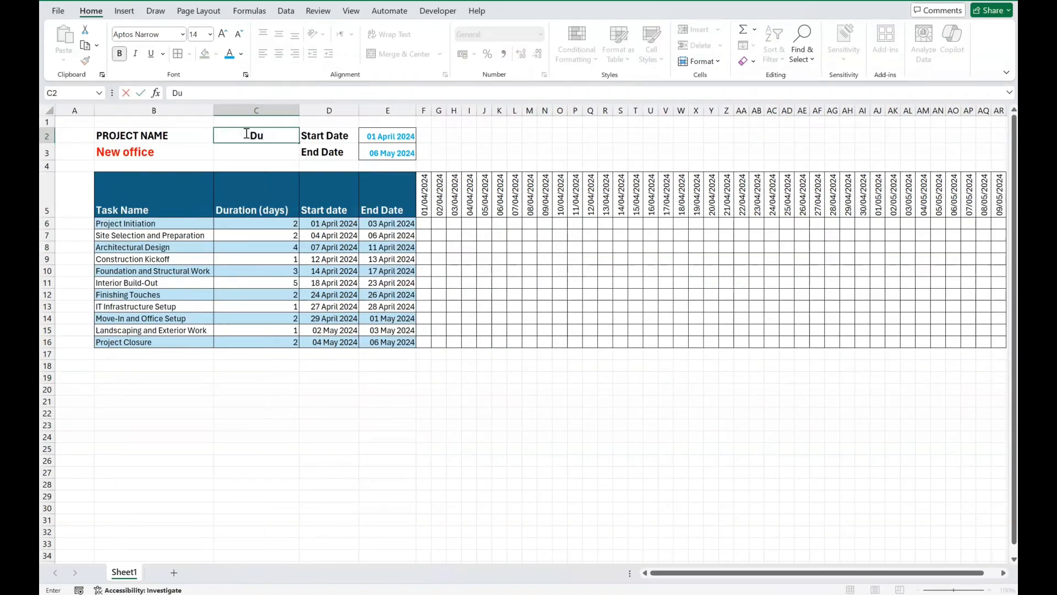
text(ration)
key(Return)
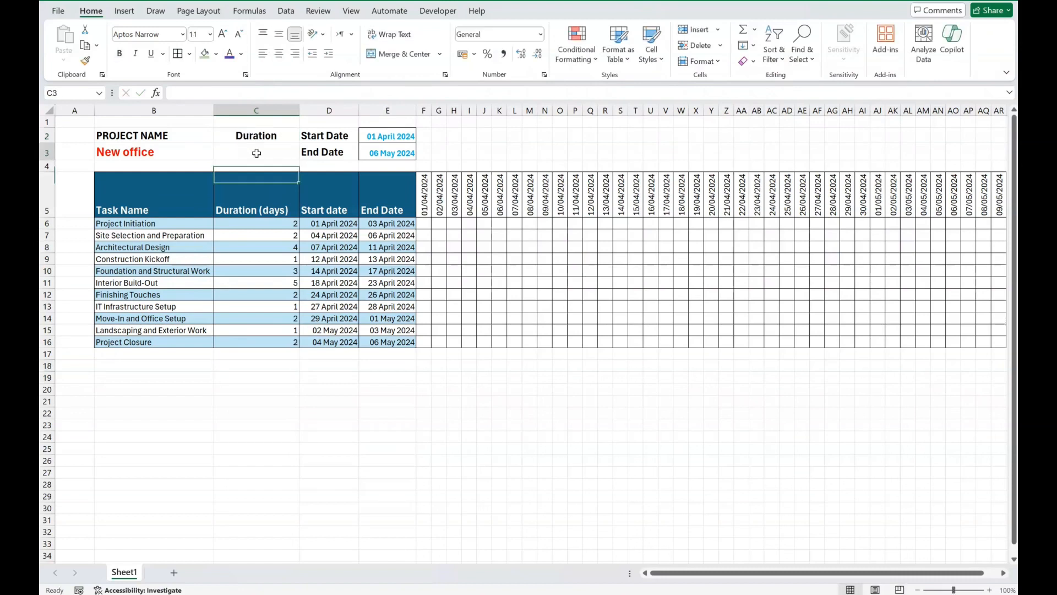
Step: Calculate the project's total duration in C3 with the formula =E3-E2
text(=)
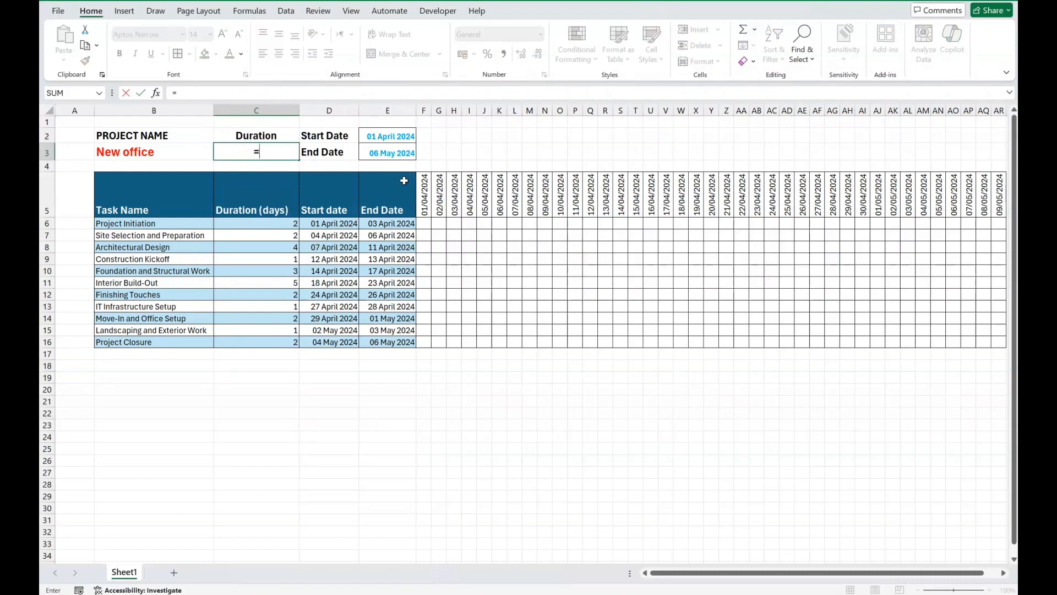
click(395, 154)
text(-)
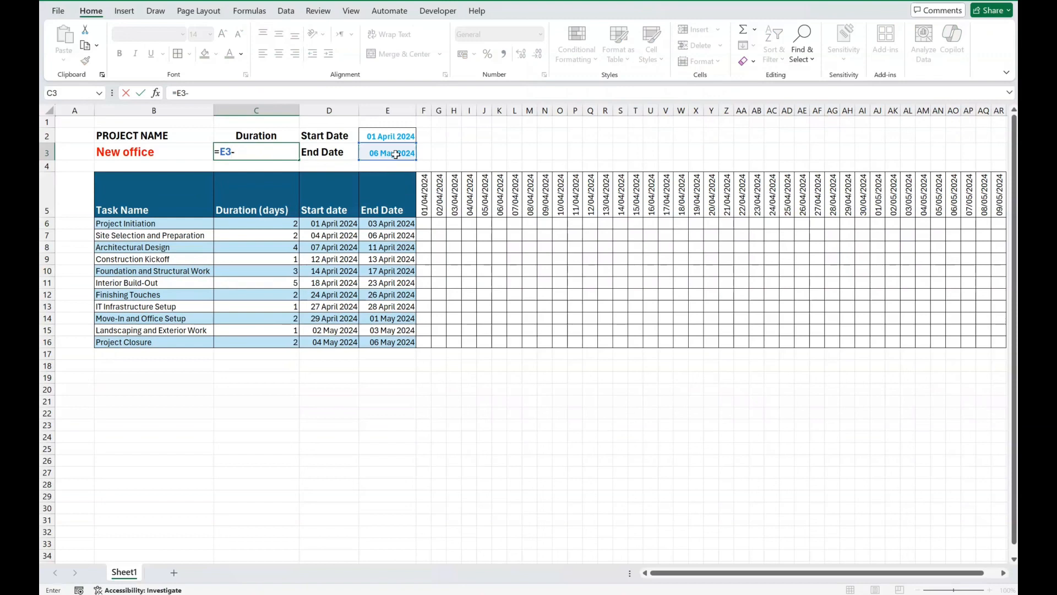
click(393, 139)
key(Return)
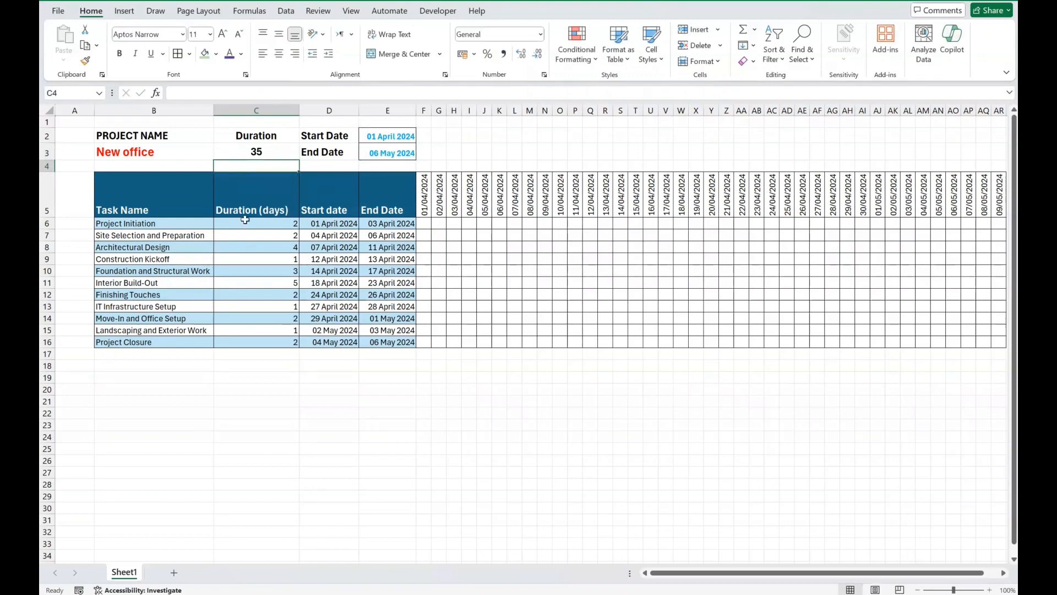
Step: Change the font color of the total duration in C3 to dark purple
click(256, 152)
click(242, 54)
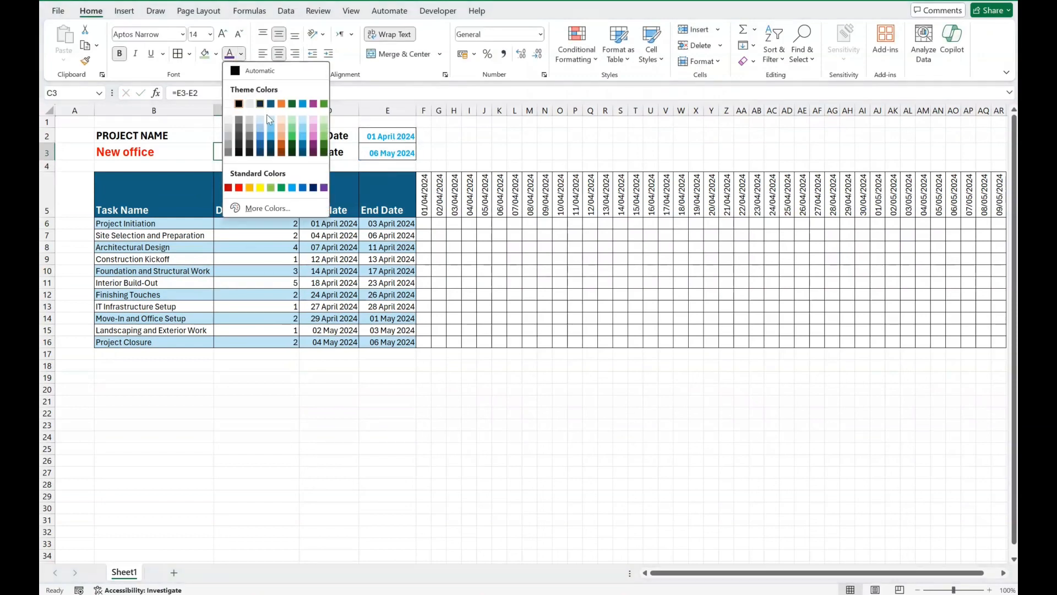
click(318, 148)
click(267, 387)
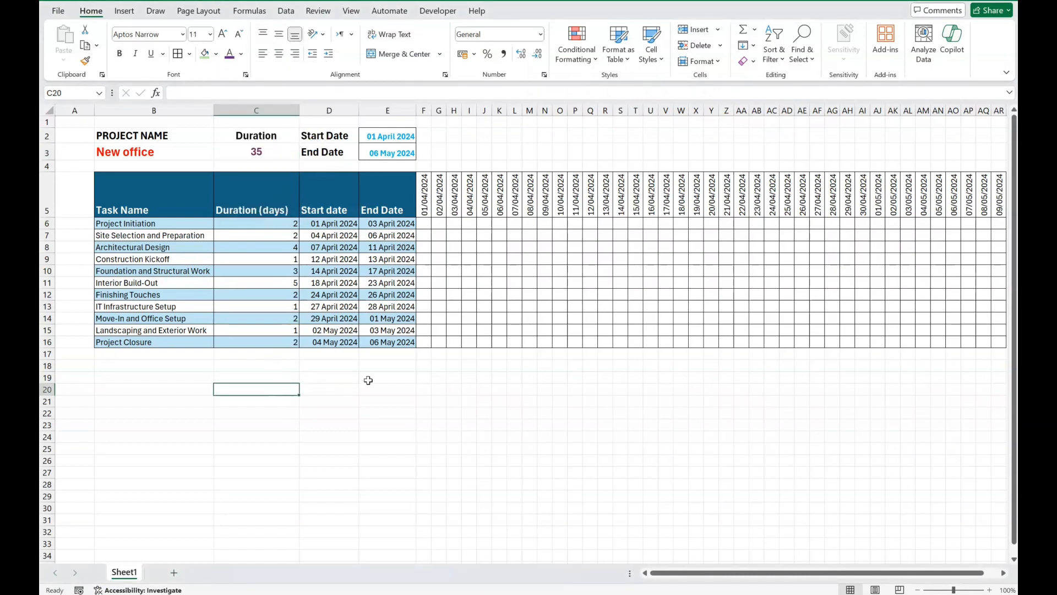
click(425, 421)
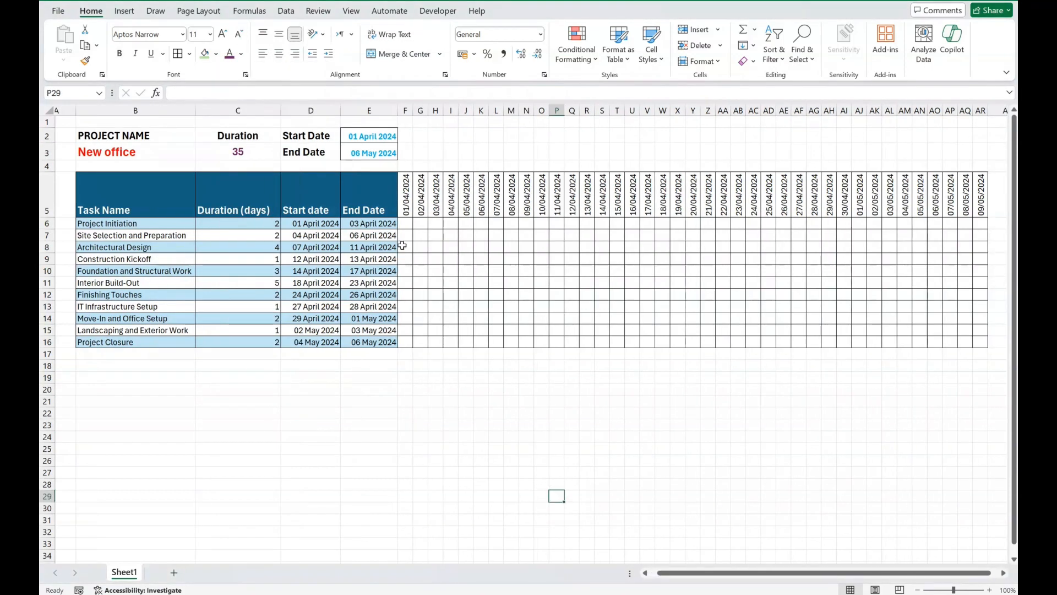
Step: Enter the formula =IF(AND(F5>=D6,F5<=E6),"T","") in F6 to mark days within the first task's dates
click(405, 223)
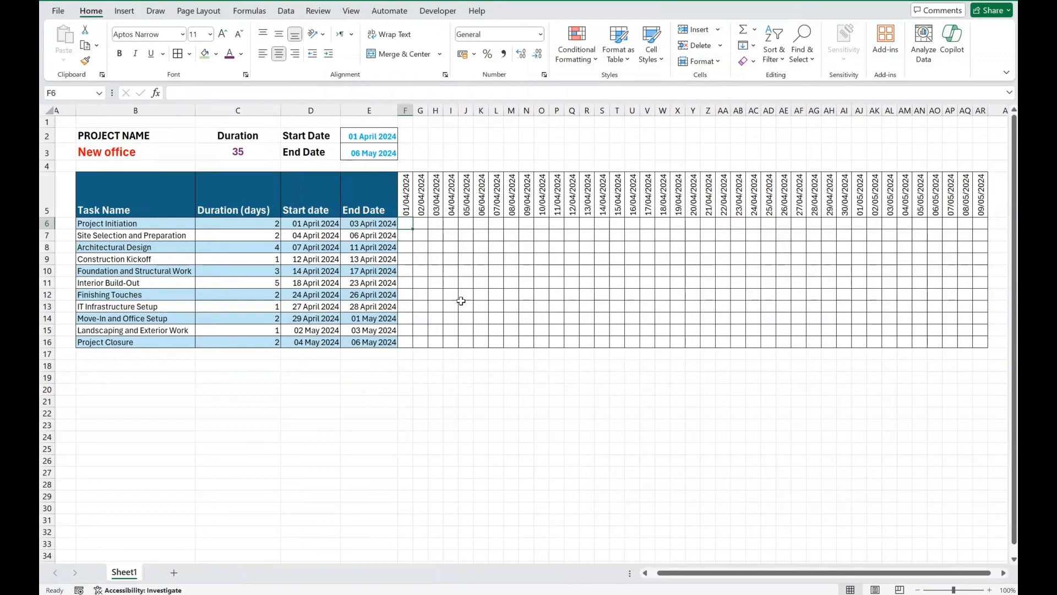
text(=)
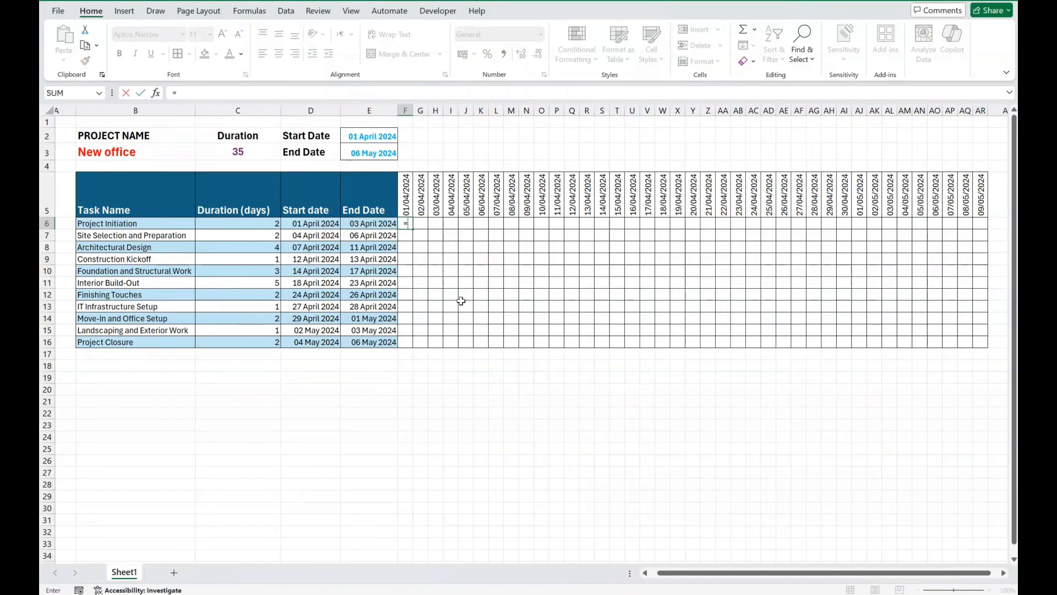
text(IF()
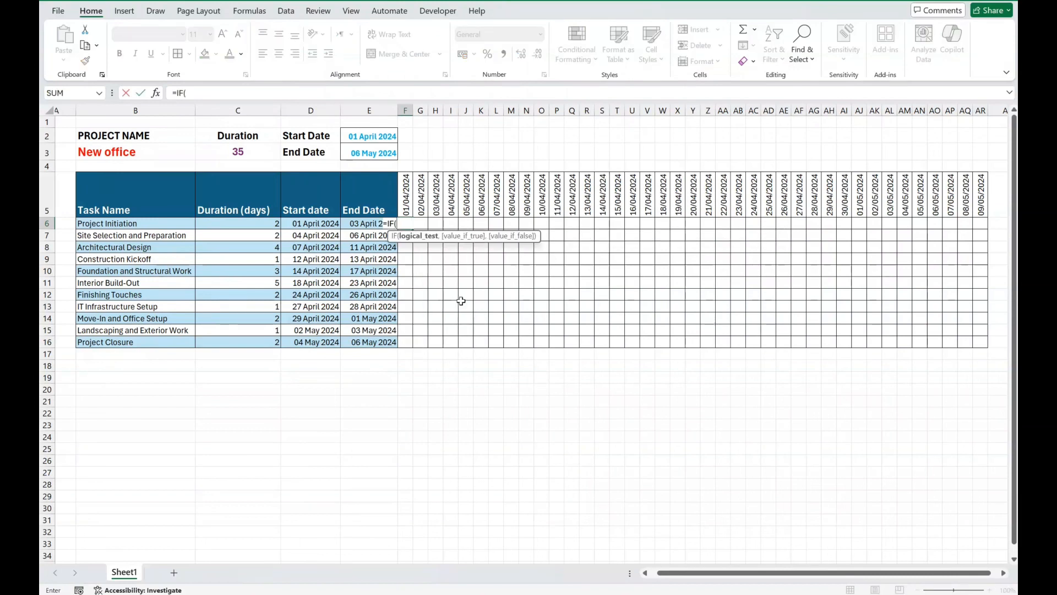
text(and)
key(Tab)
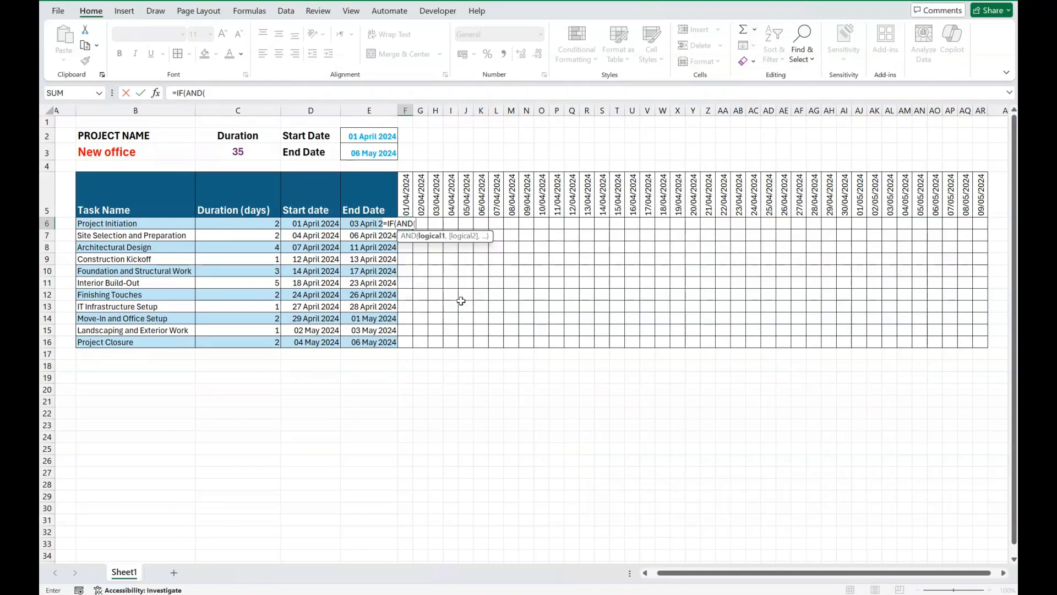
click(405, 189)
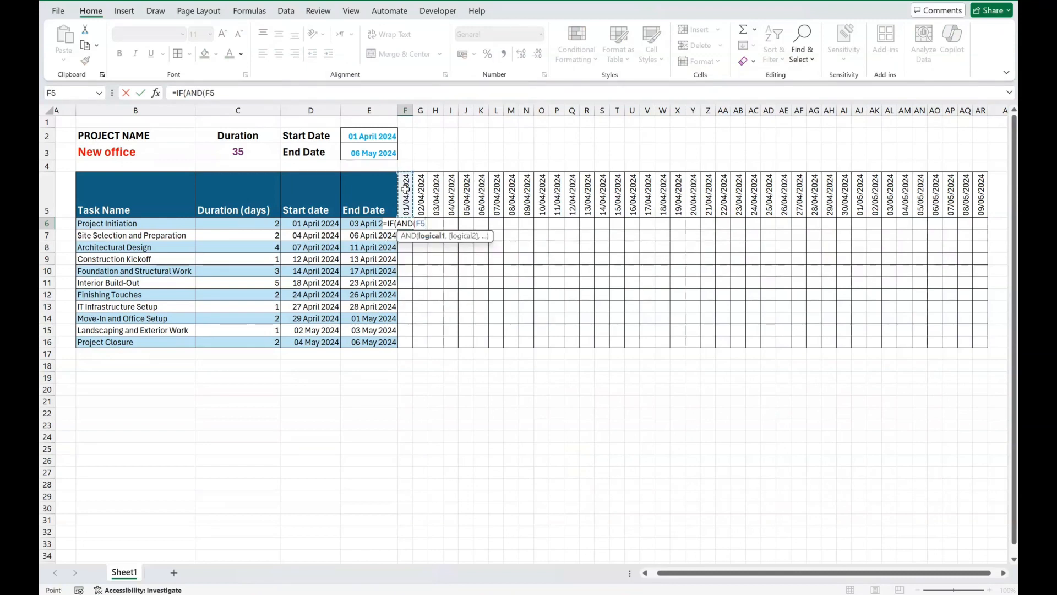
text(>)
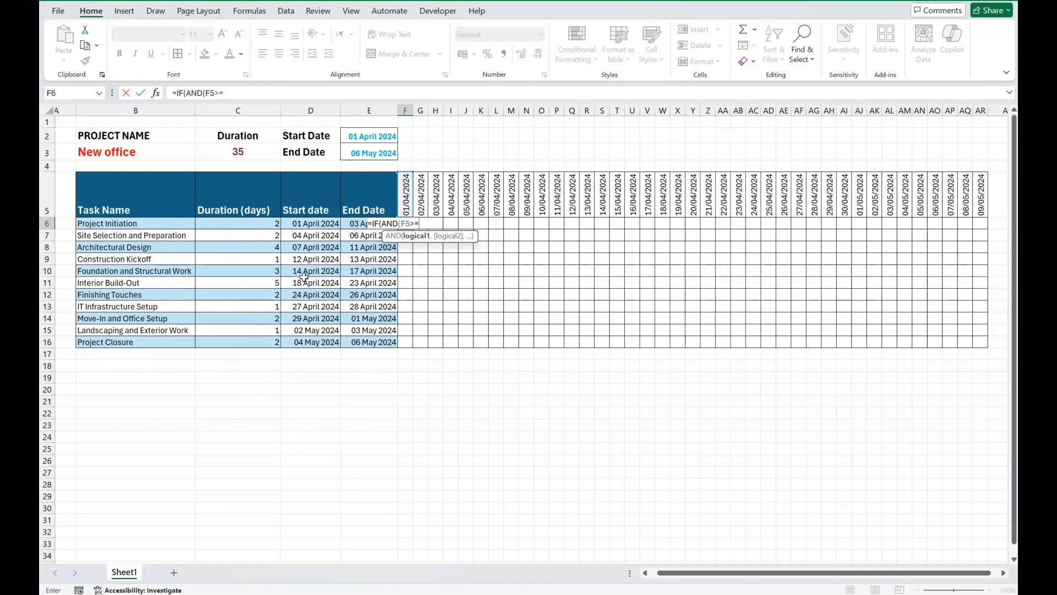
text(=)
click(312, 225)
text(,F5<=)
click(348, 223)
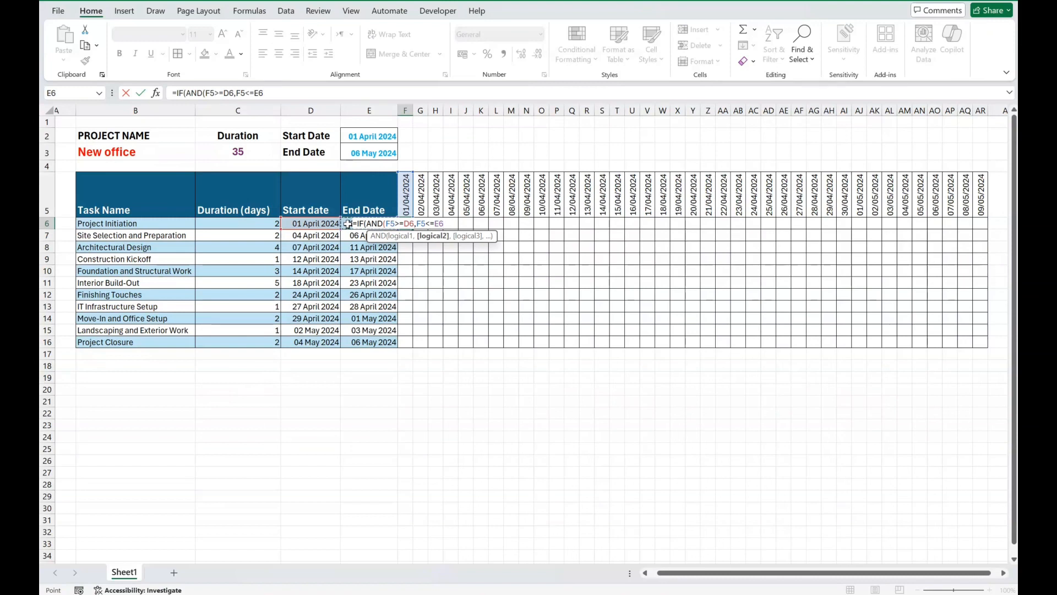
text())
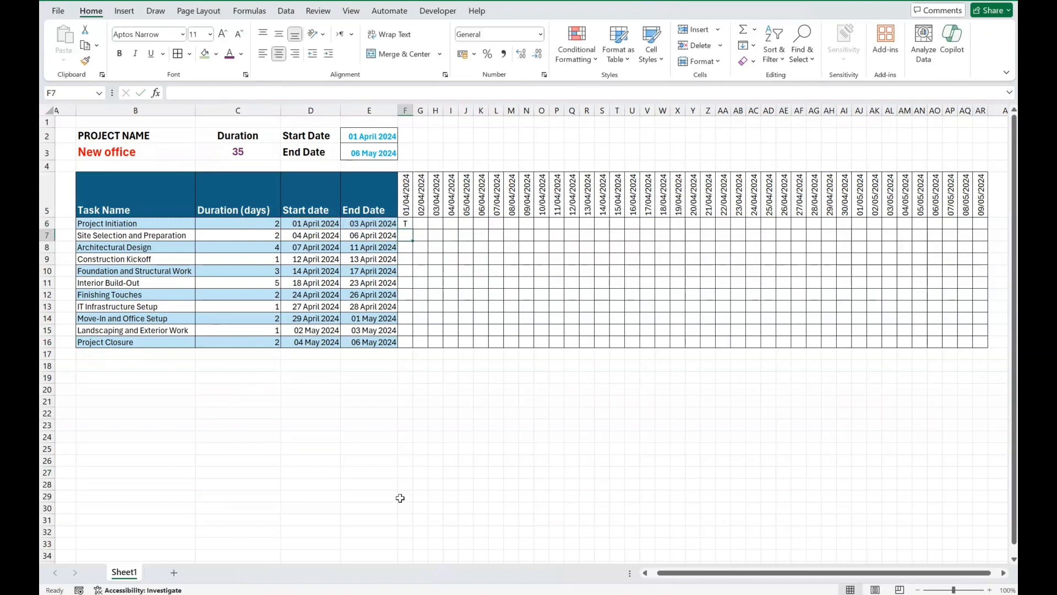
click(441, 463)
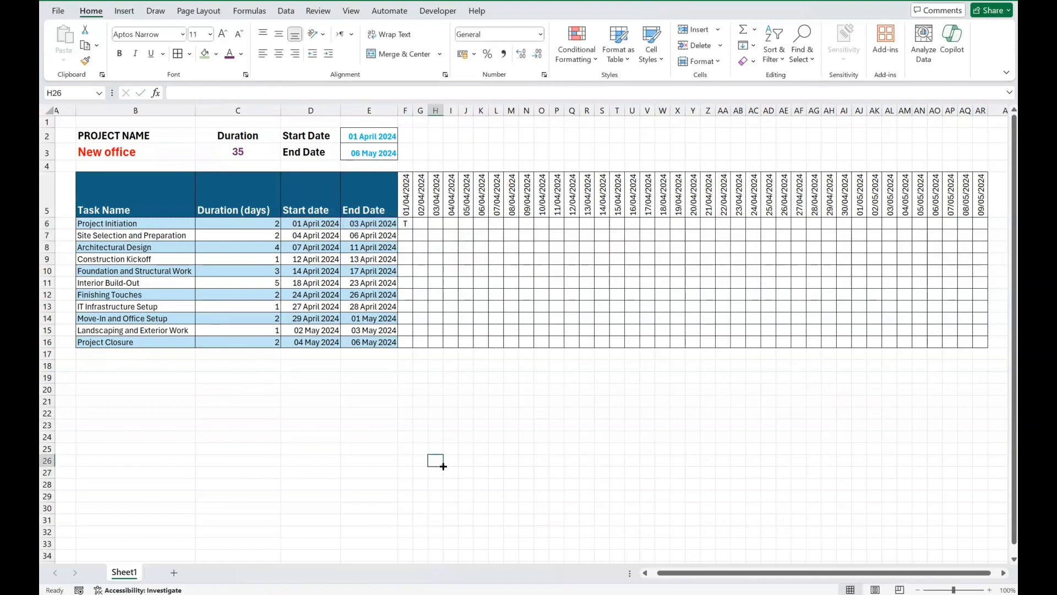
Step: Try to fill the relative-reference formula from F6 across the timeline grid to AR16, and undo the fill
click(405, 224)
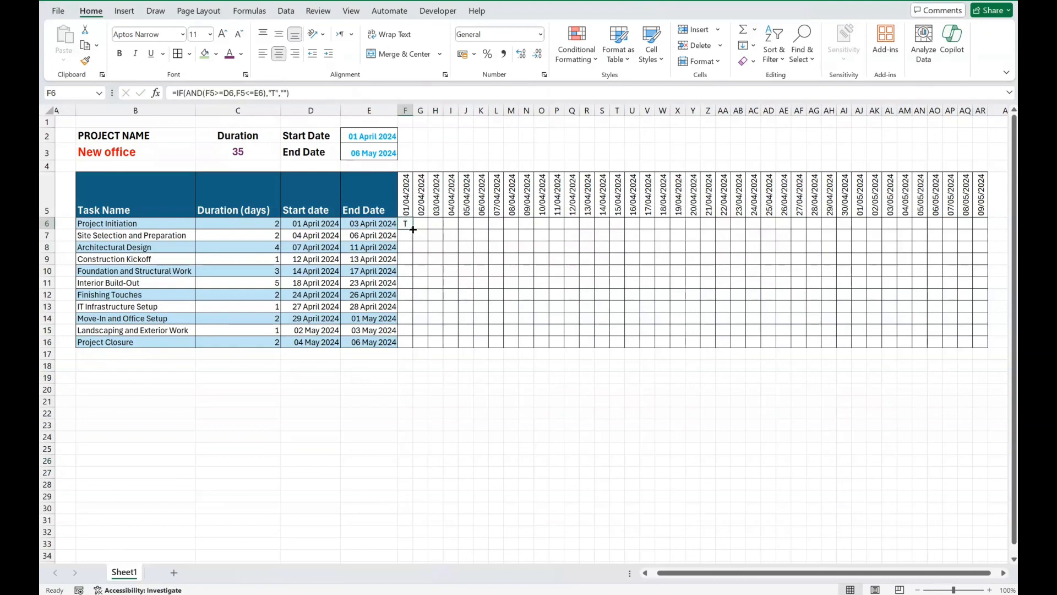
drag(413, 229, 1005, 350)
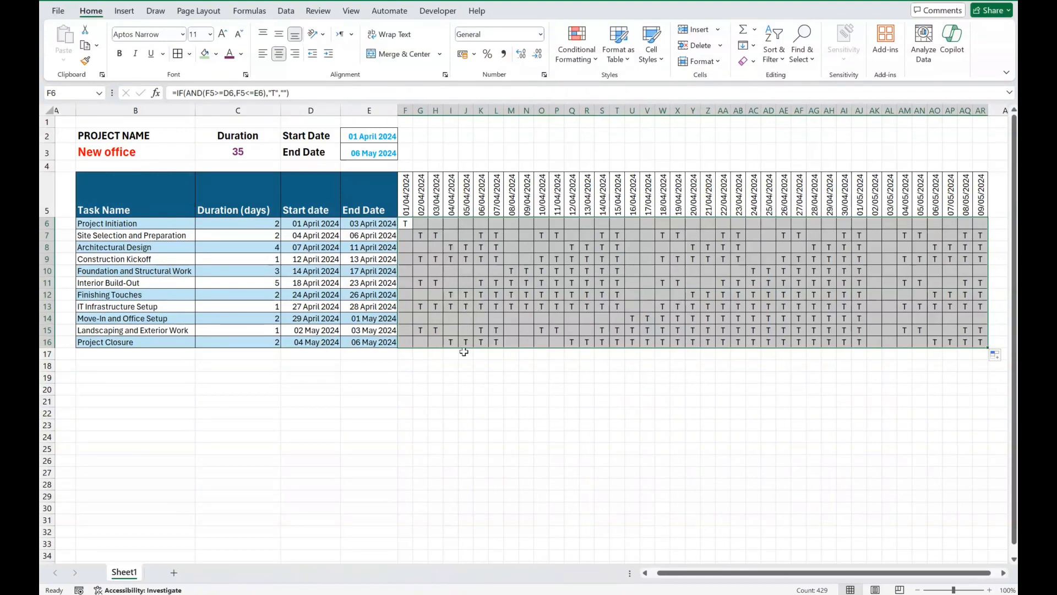
key(ctrl+z)
key(ctrl+z)
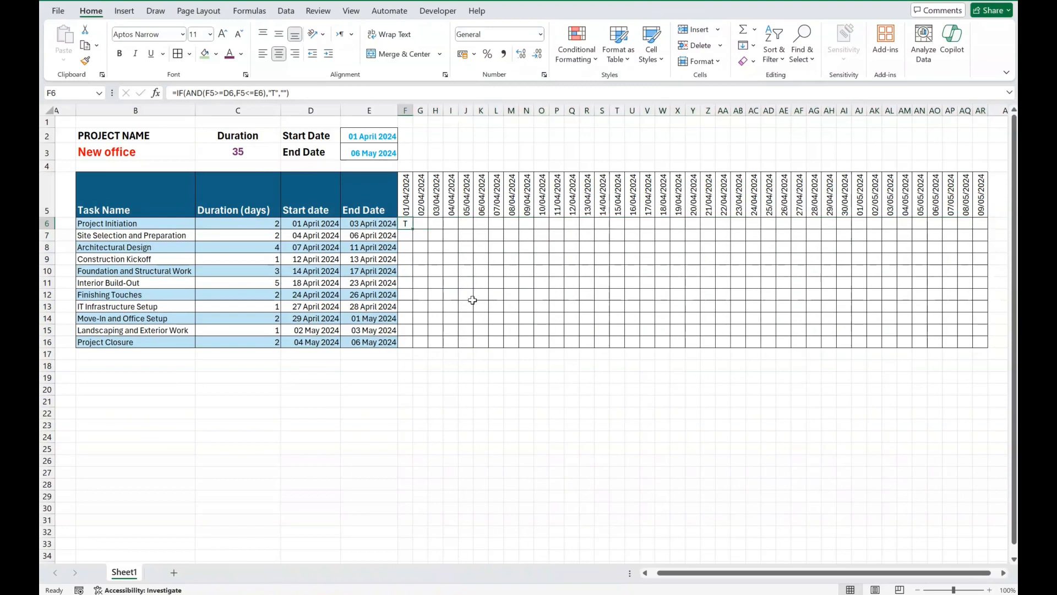
click(472, 298)
Step: Anchor the header row and date columns in the F6 formula, making it =IF(AND(F$5>=$D6,F$5<=$E6),"T","")
click(406, 224)
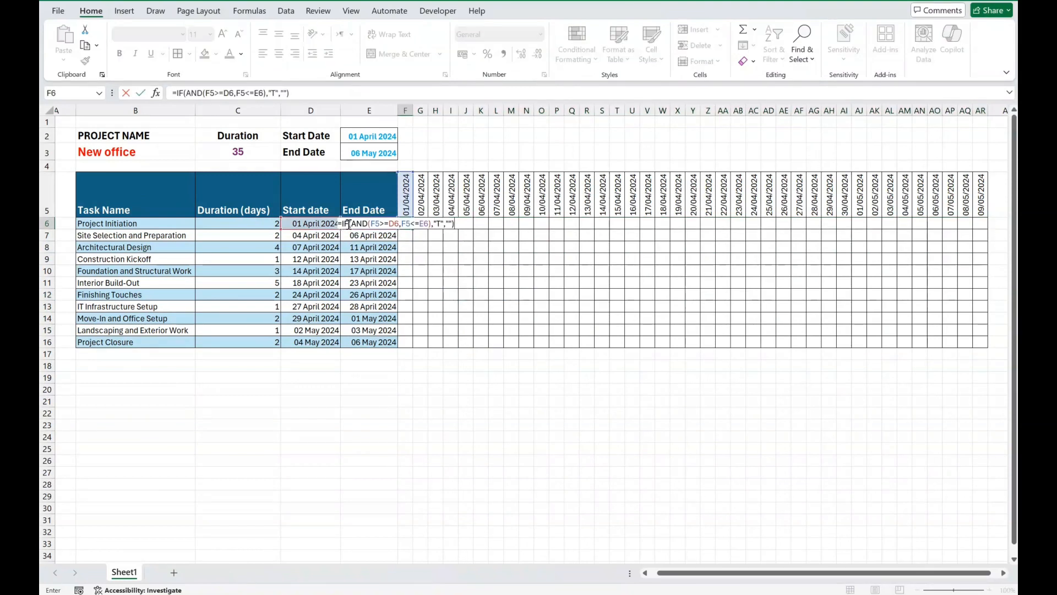
key(ctrl+Return)
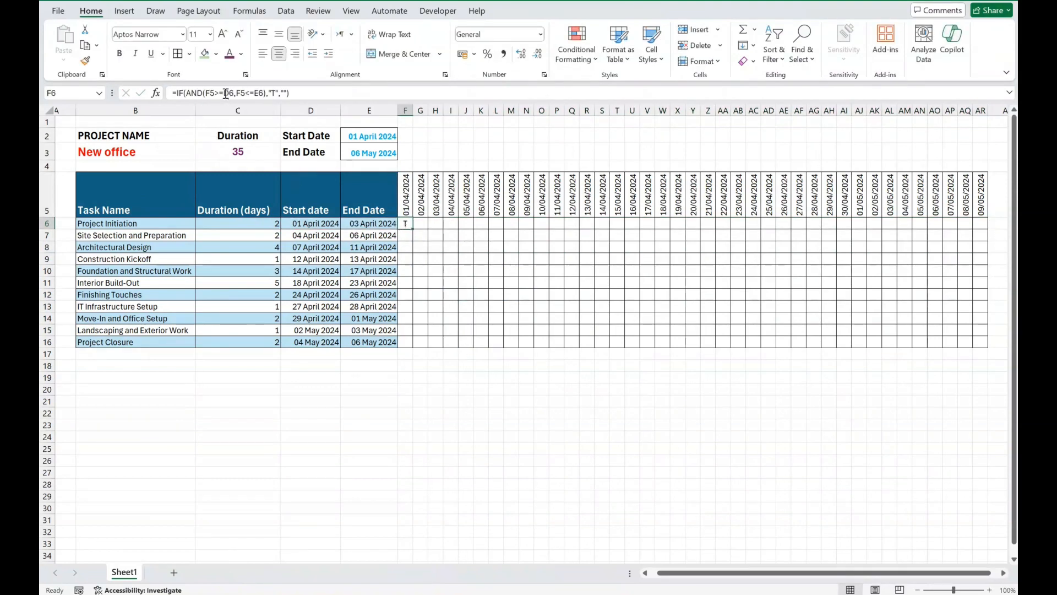
click(226, 93)
text($)
key(Right)
key(Right)
key(Right)
key(Right)
key(Right)
key(Right)
key(Right)
text($)
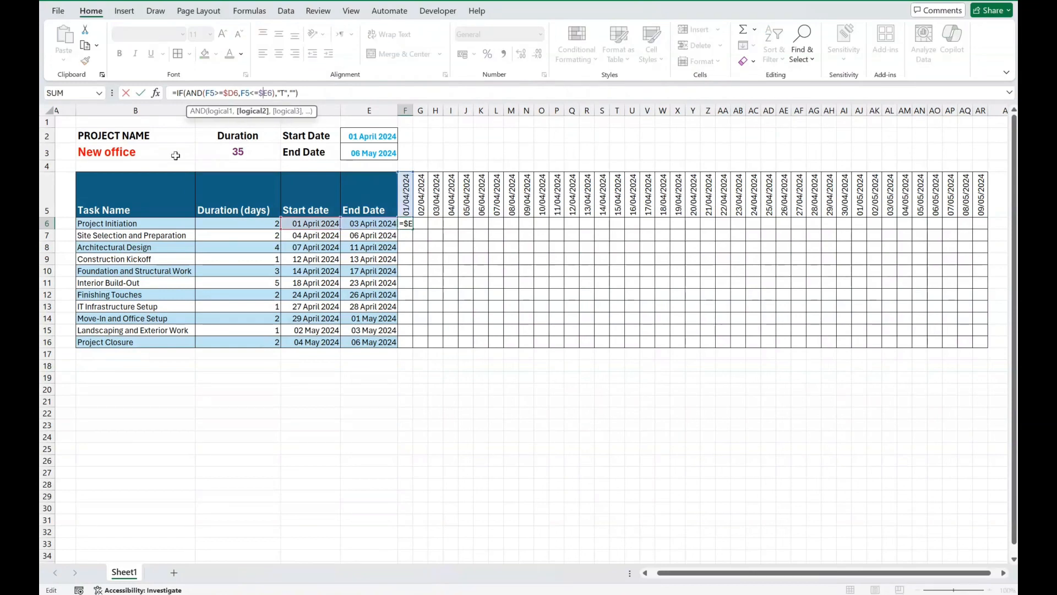
click(211, 94)
text($)
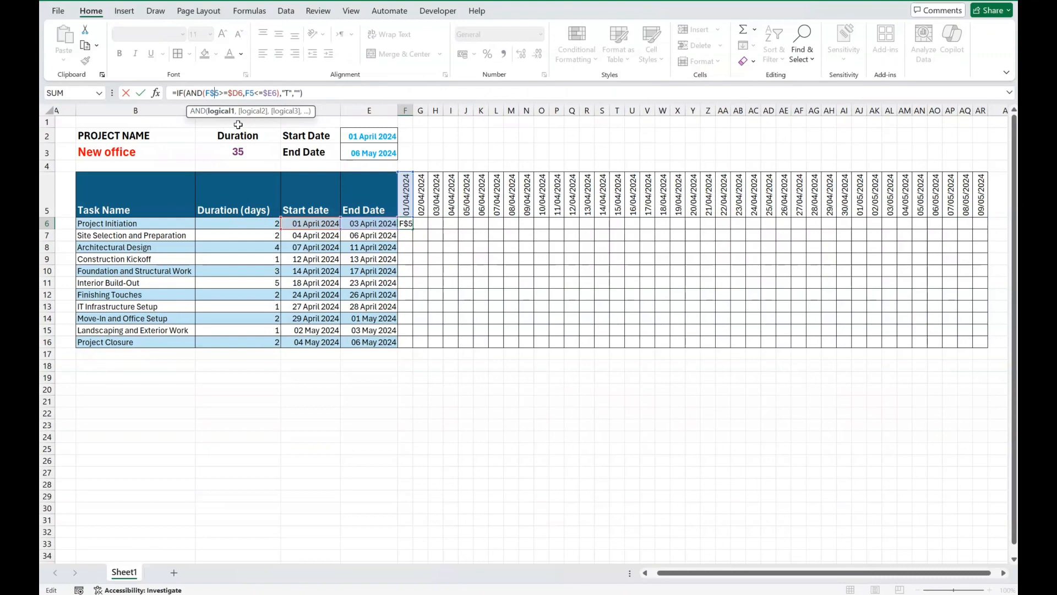
click(256, 93)
text($)
key(ctrl+Return)
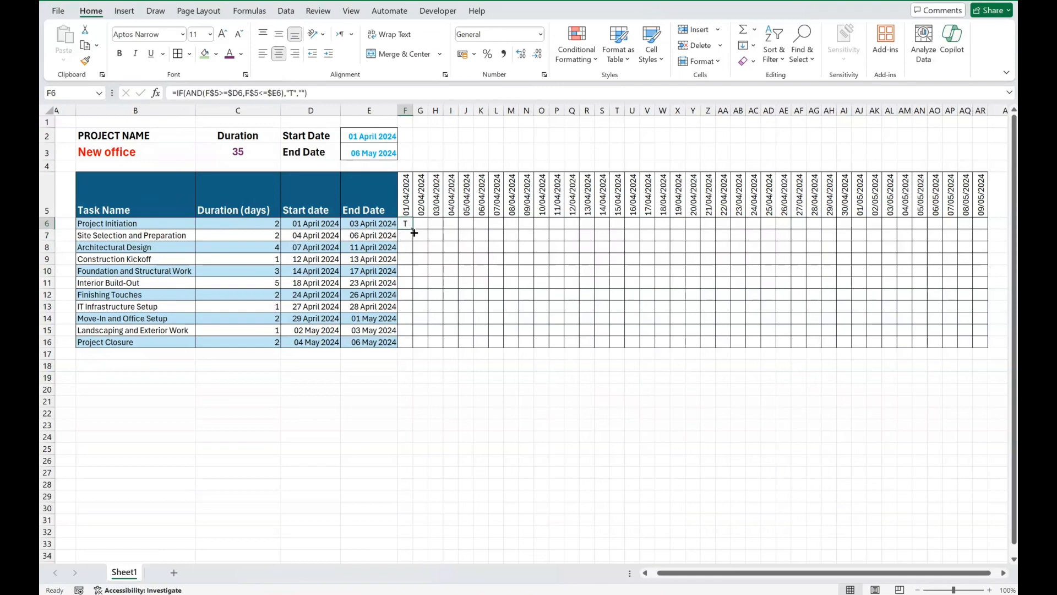
Step: Fill the anchored formula from F6 across and down the timeline grid to AR16
drag(413, 231, 413, 230)
drag(1016, 222, 762, 345)
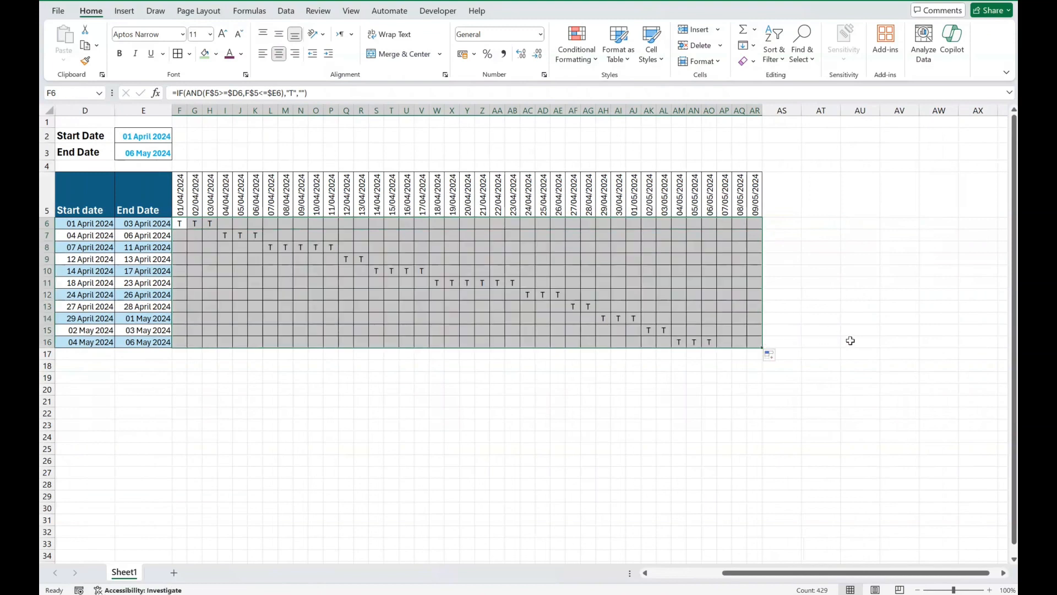
click(798, 391)
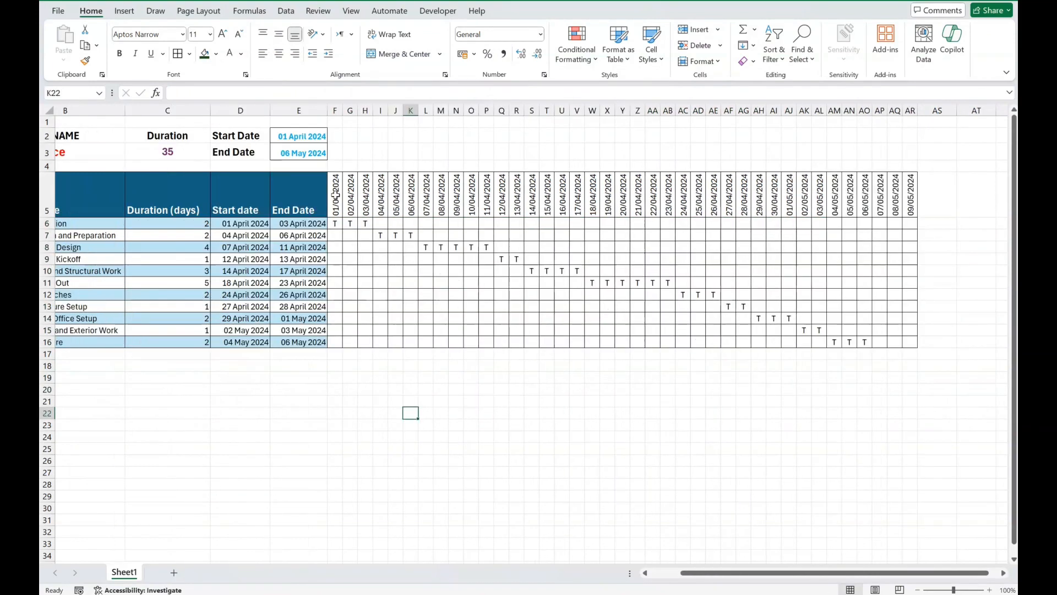
Step: Give the timeline header dates in F5:AR5 a dark green fill and white text
drag(336, 194, 911, 198)
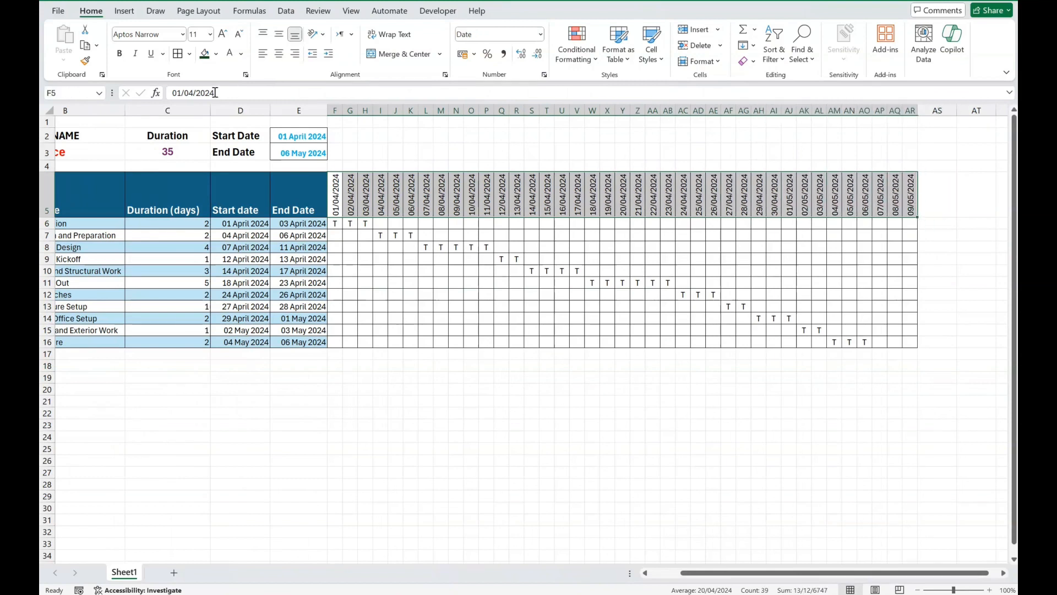
click(217, 54)
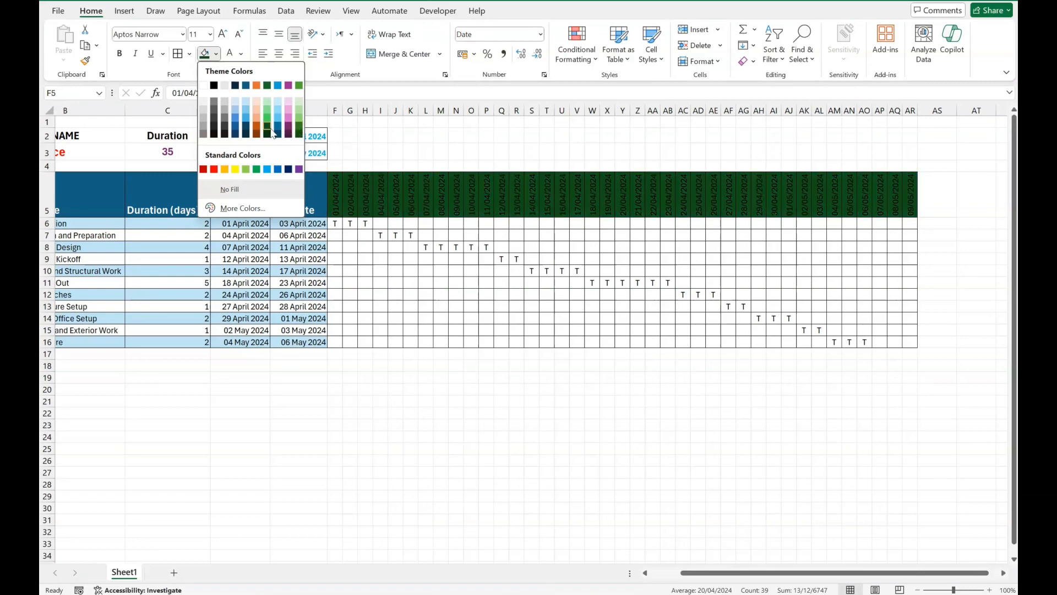
click(271, 131)
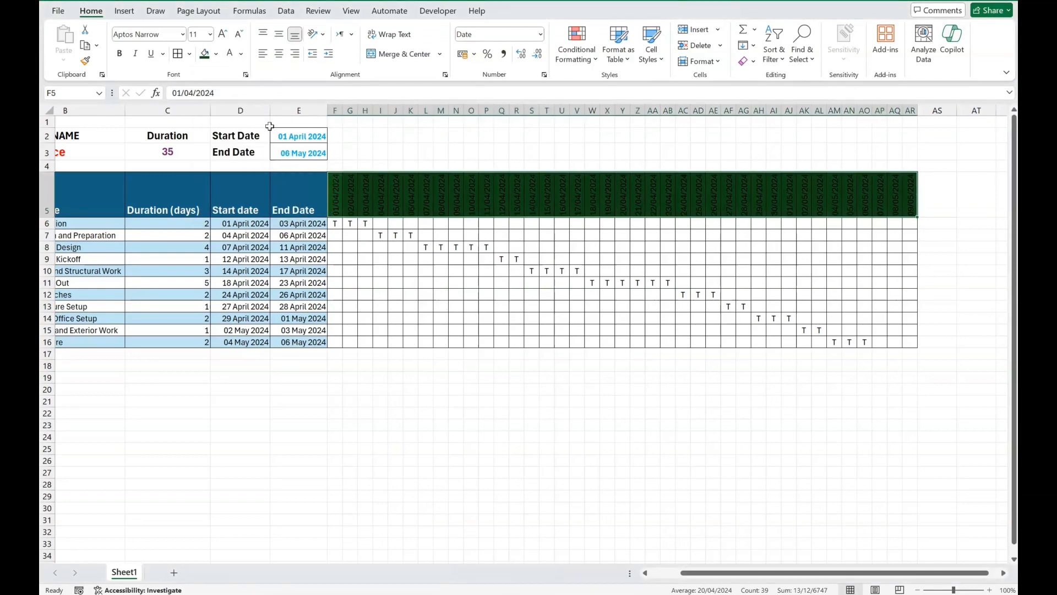
click(231, 55)
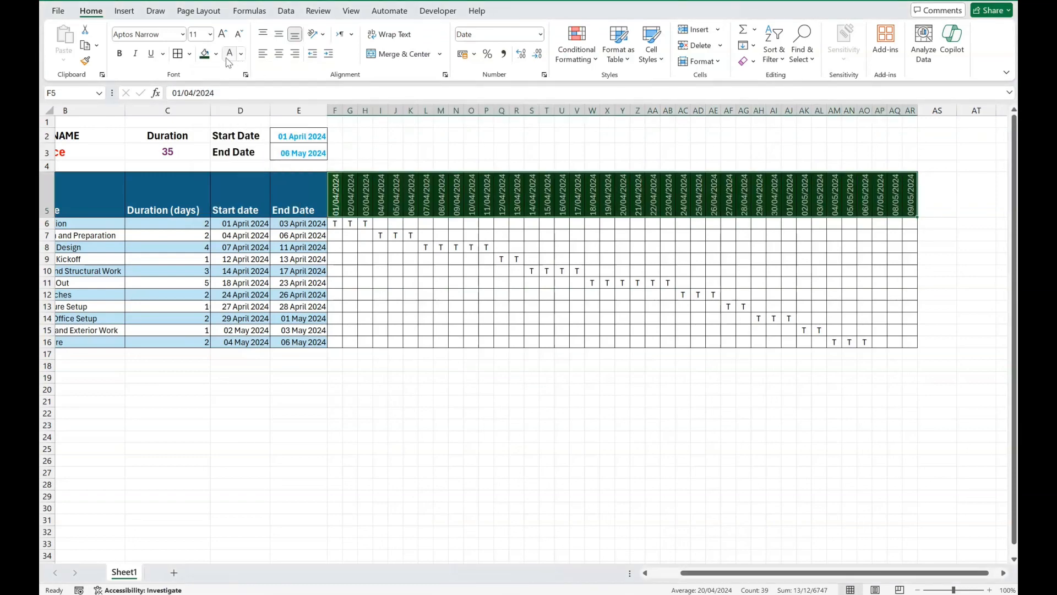
Step: Format the timeline header dates in F5:AR5 with the date type *14 March 2012, showing the full month name
click(541, 34)
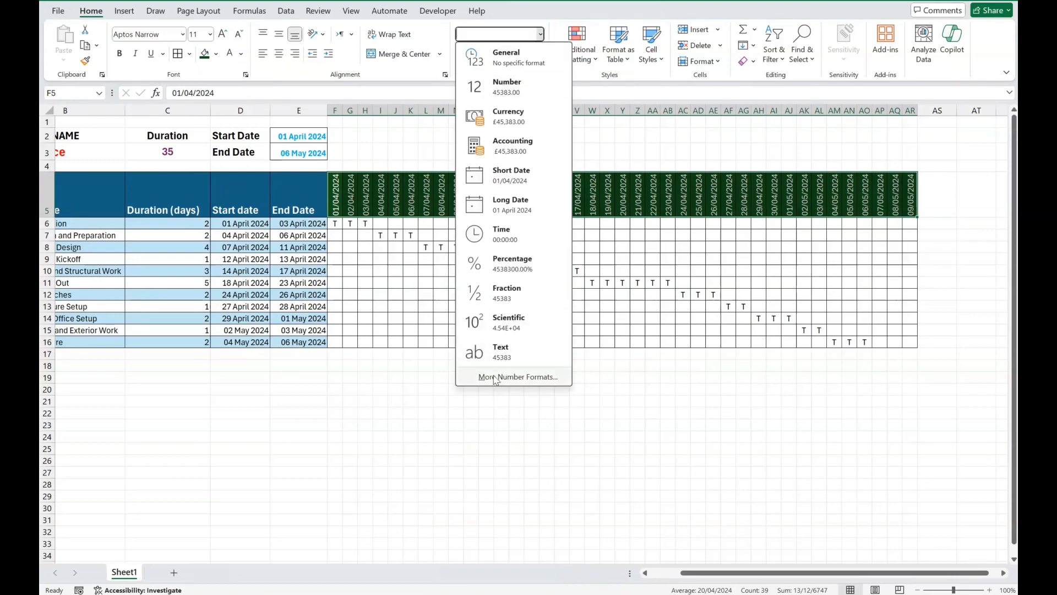
click(503, 374)
click(333, 189)
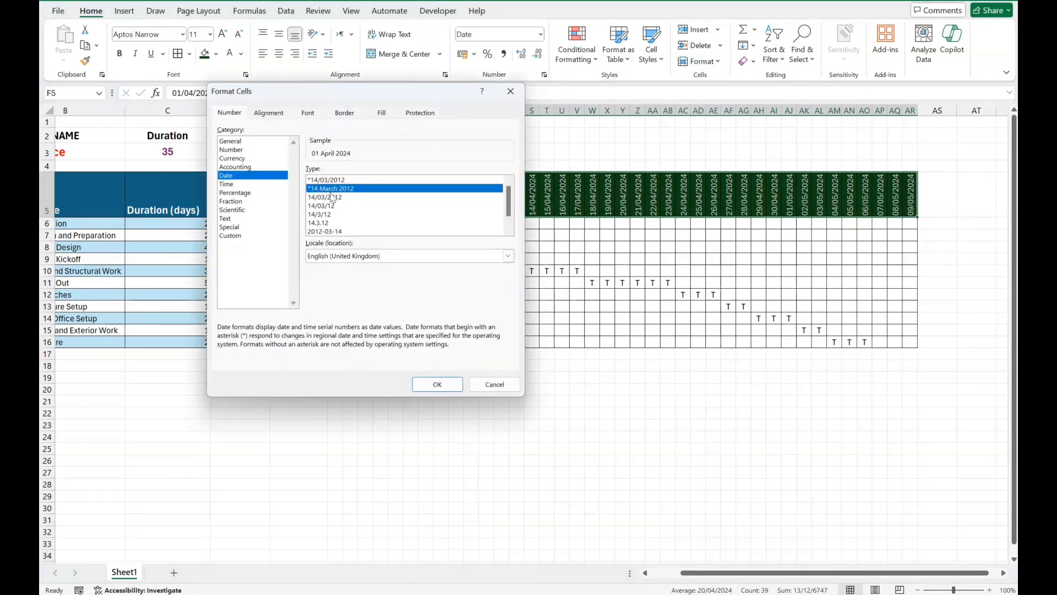
click(444, 386)
click(440, 417)
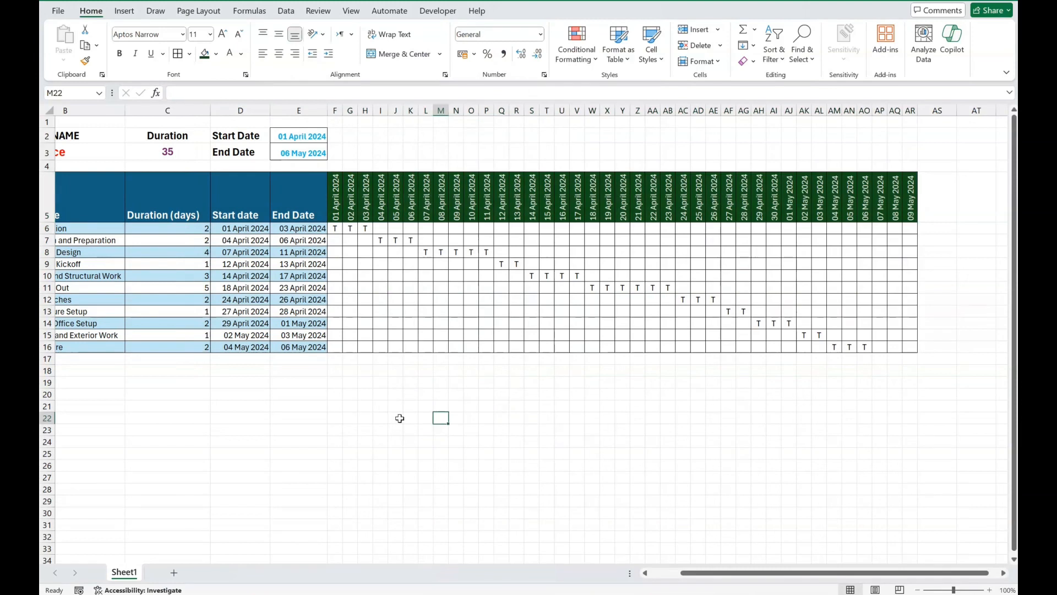
Step: Change the font color of the timeline grid F6:AR16 to the standard dark red
drag(337, 228, 907, 347)
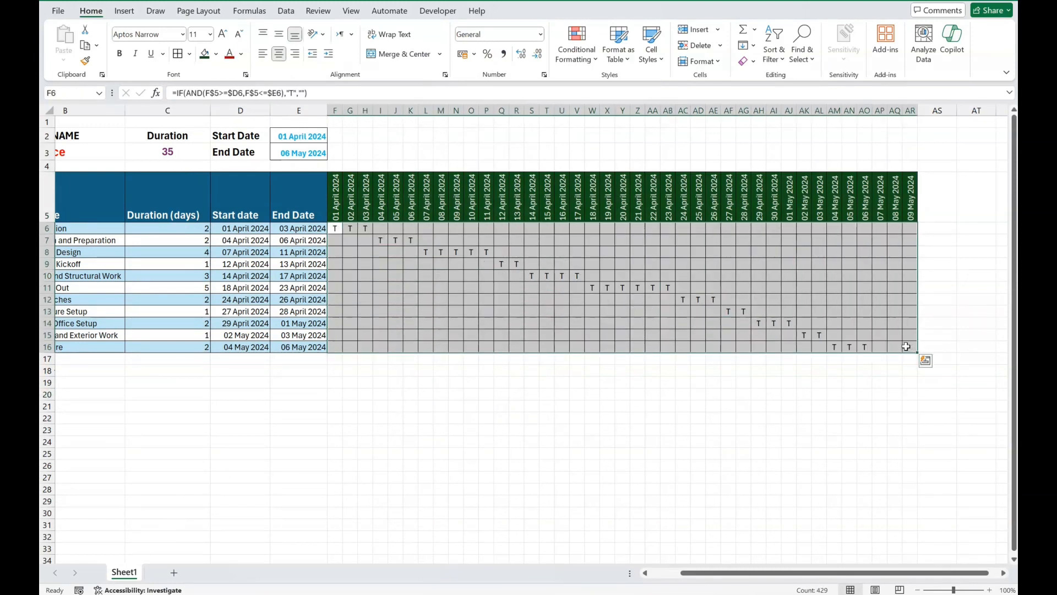
click(241, 54)
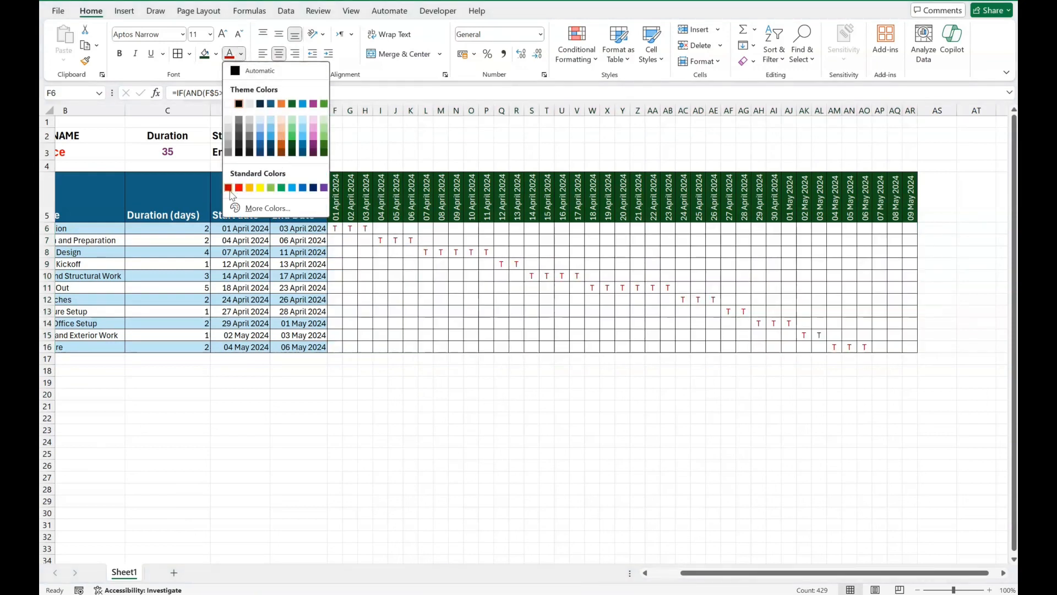
click(228, 189)
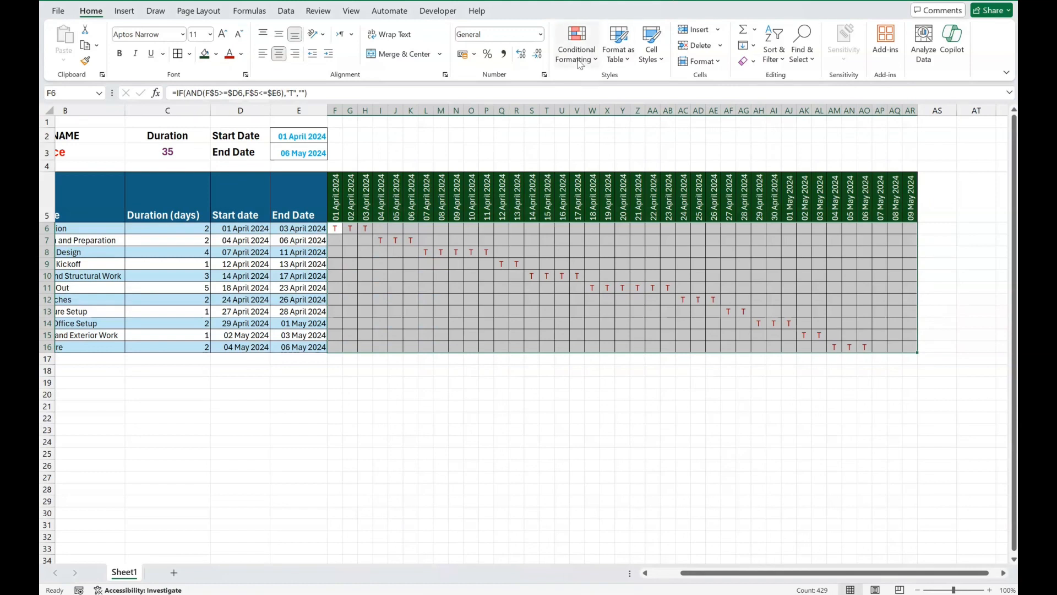
Step: Add a Text that Contains conditional formatting rule to F6:AR16 that gives cells containing T a custom standard dark red fill
click(578, 62)
mouse_move(626, 83)
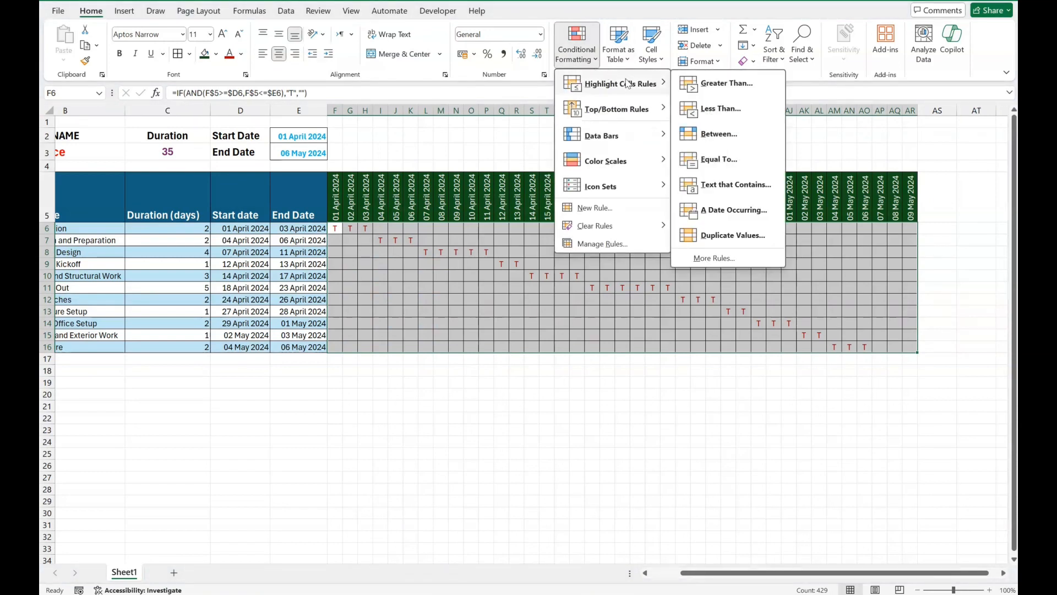
click(747, 188)
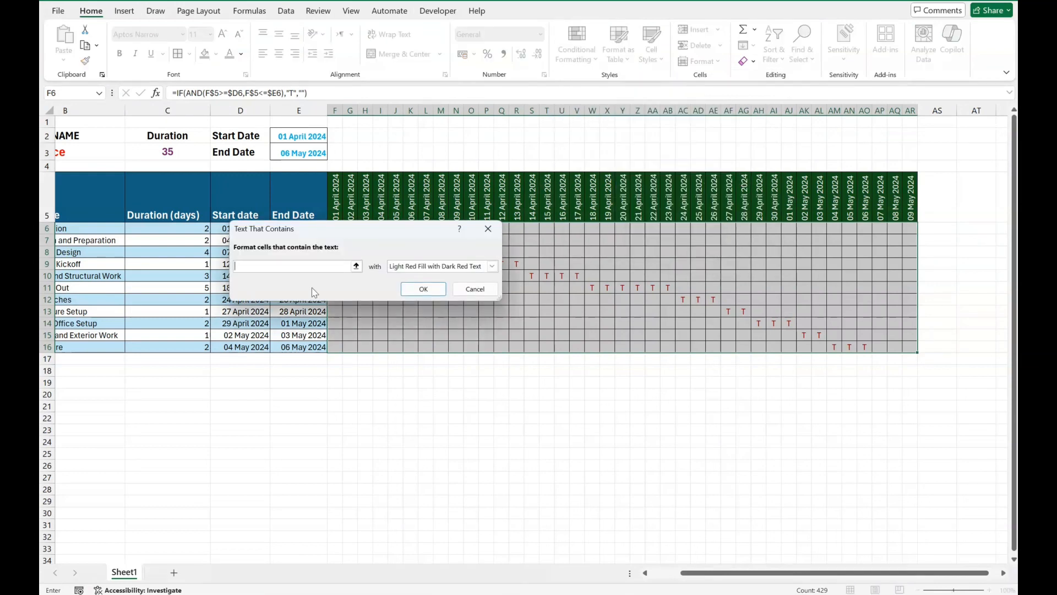
text(T)
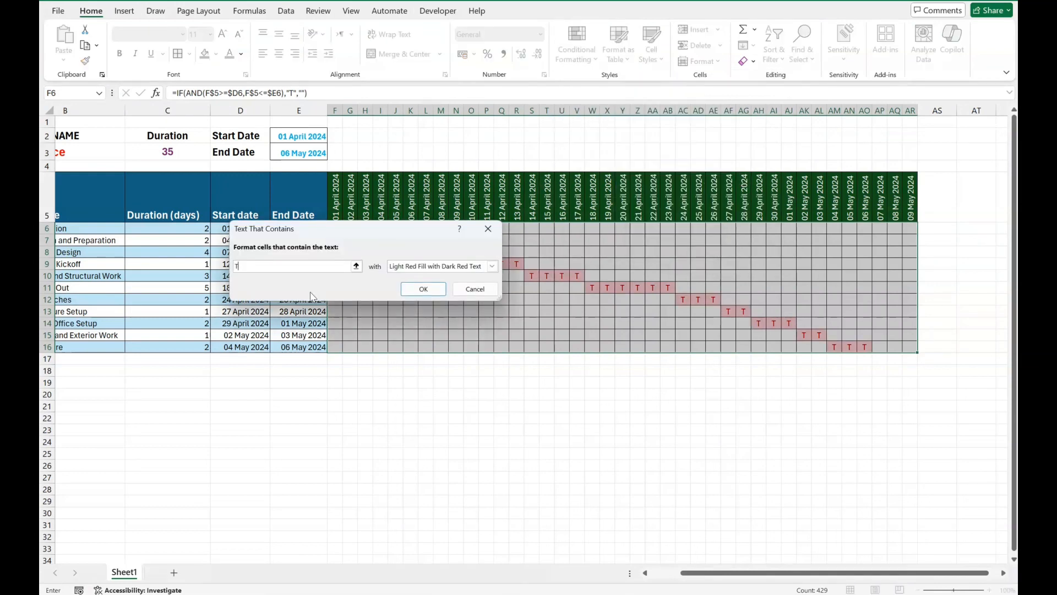
click(491, 266)
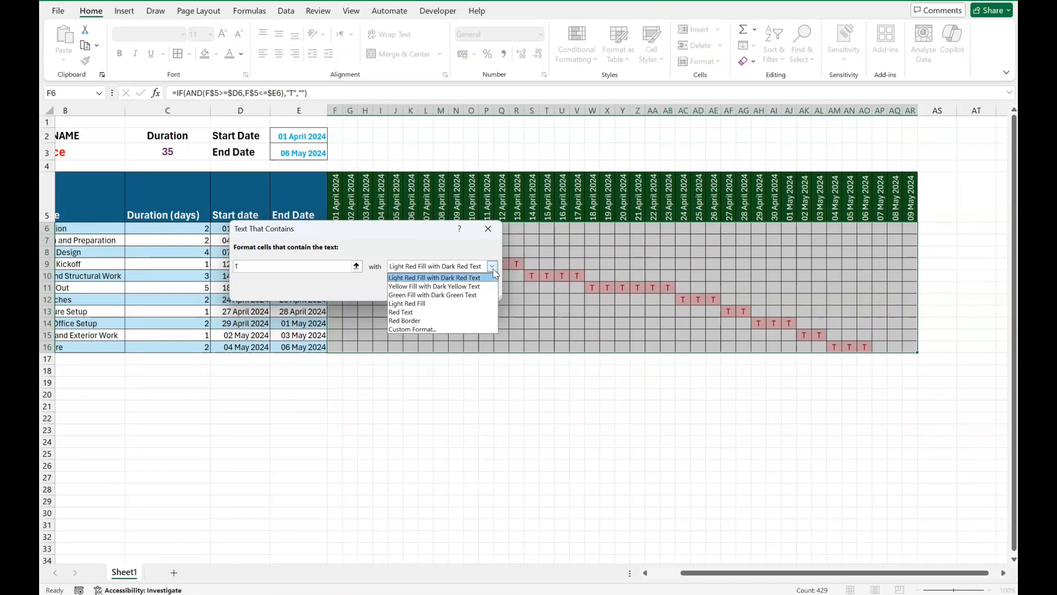
click(413, 329)
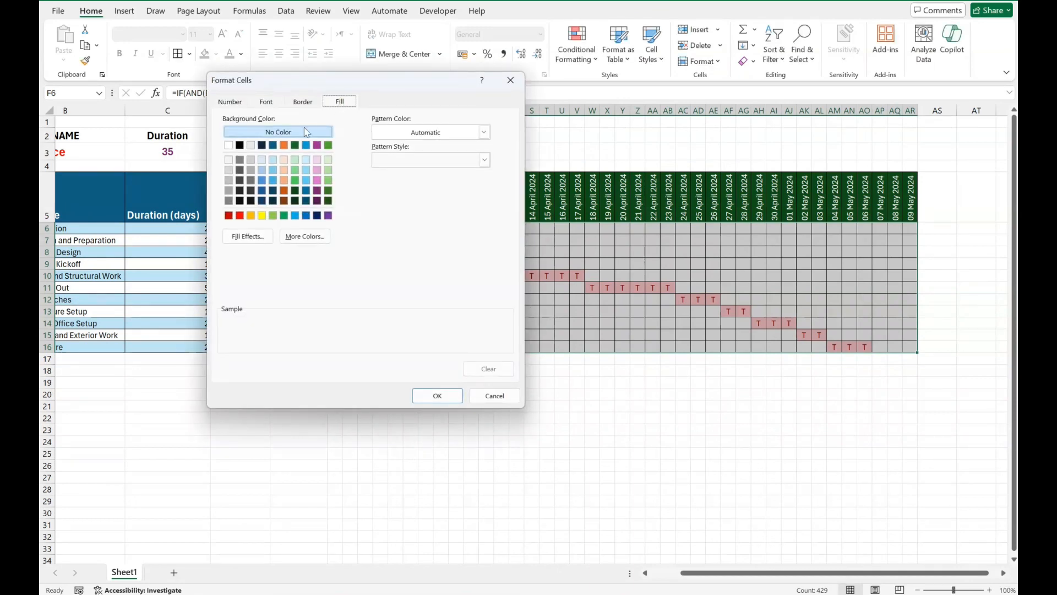
click(229, 216)
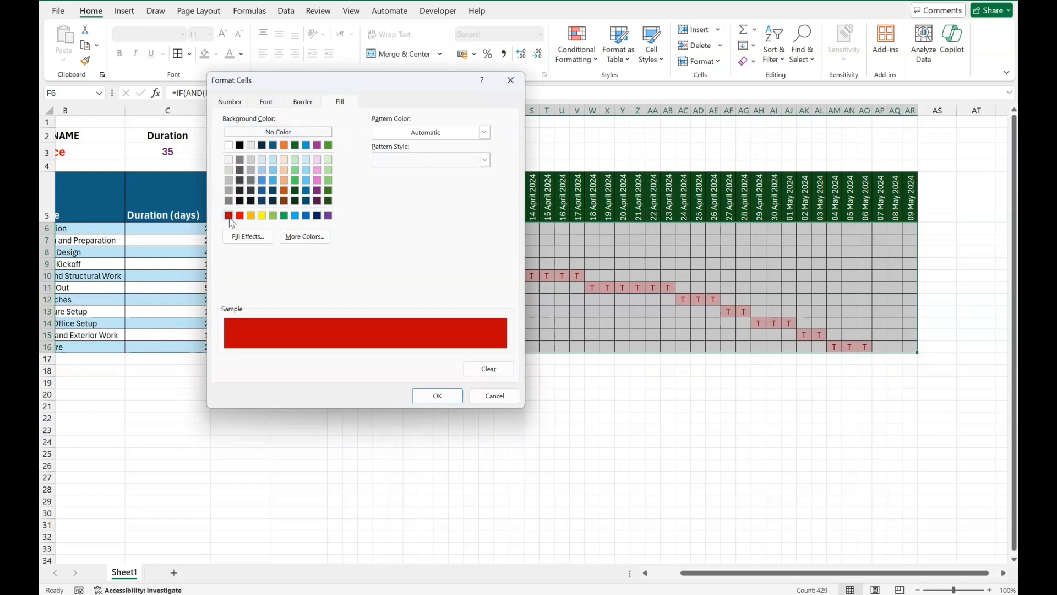
click(439, 396)
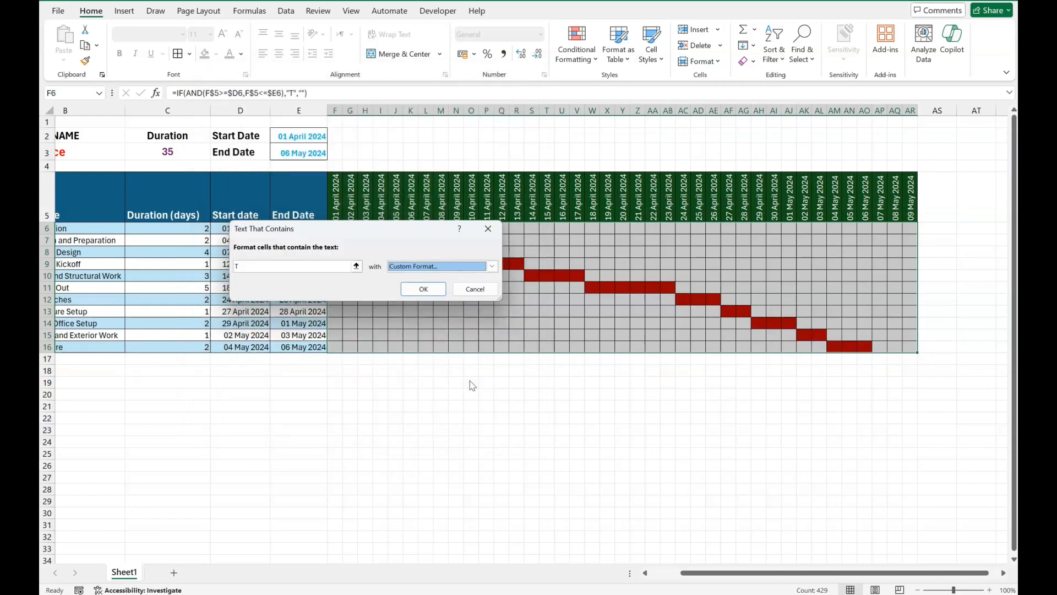
click(436, 291)
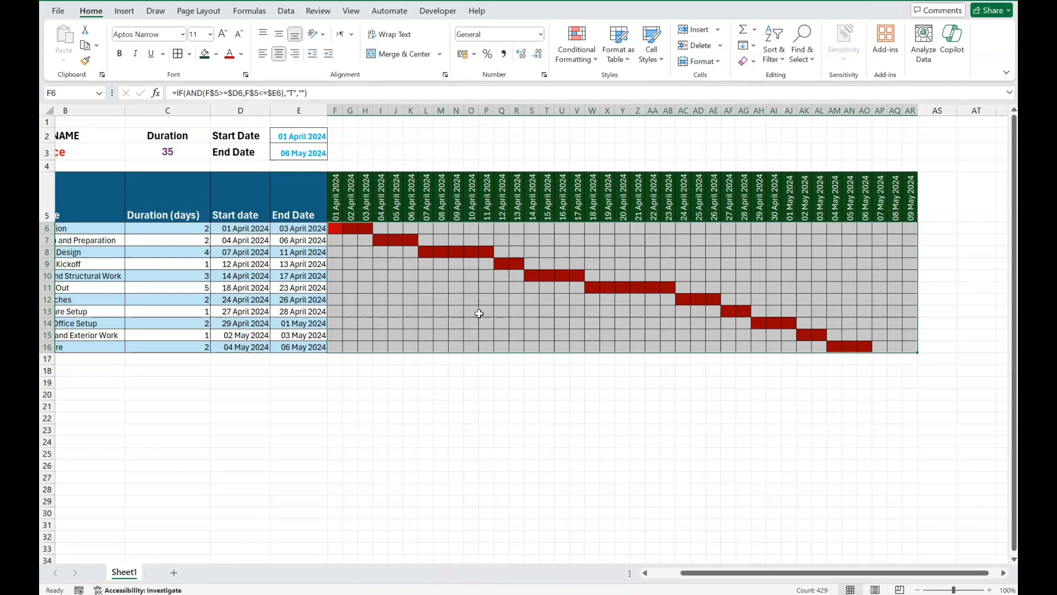
click(632, 392)
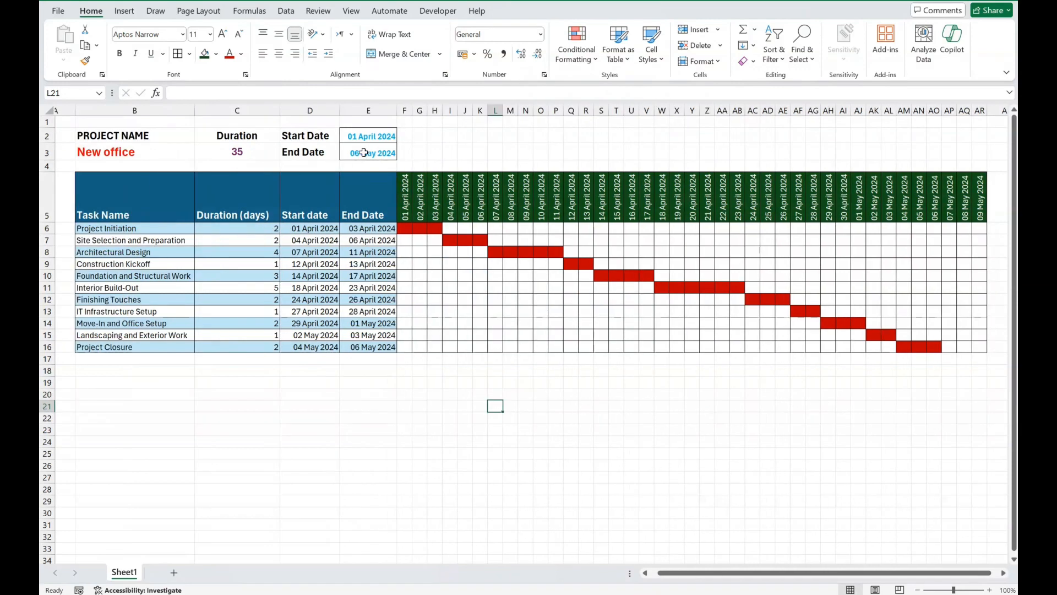
Step: Check the project end date against the timeline and set the Construction Kickoff duration in C9 to 2 days
click(364, 153)
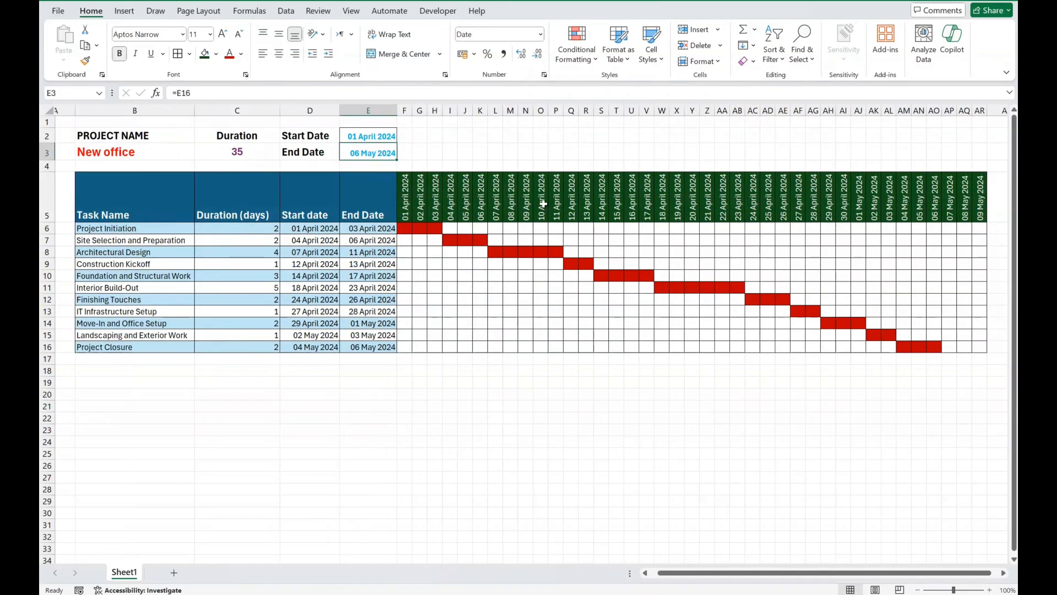
click(938, 204)
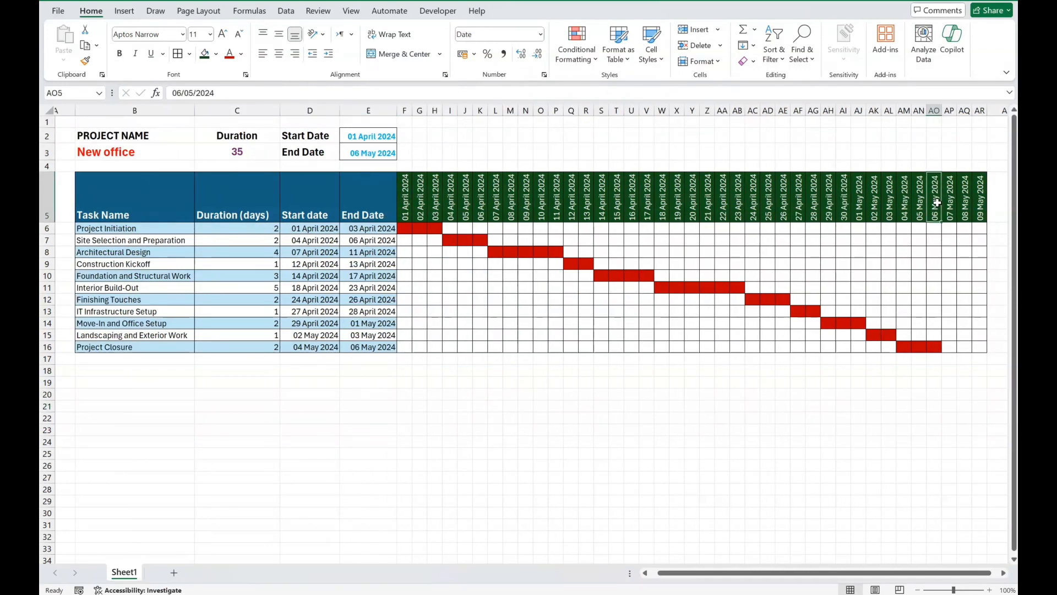
click(218, 152)
click(235, 391)
click(244, 270)
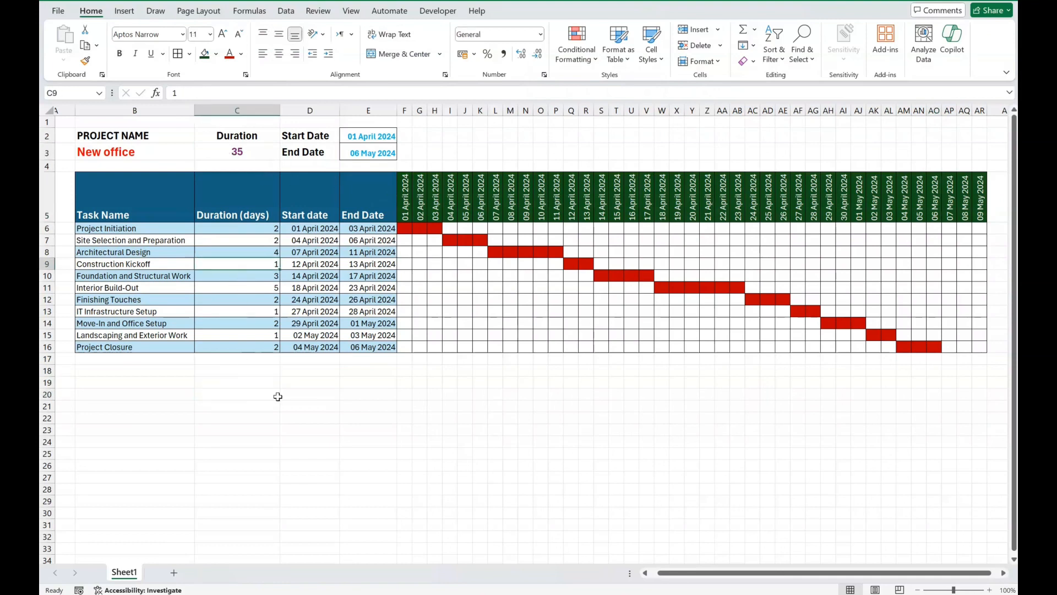
text(2)
click(309, 450)
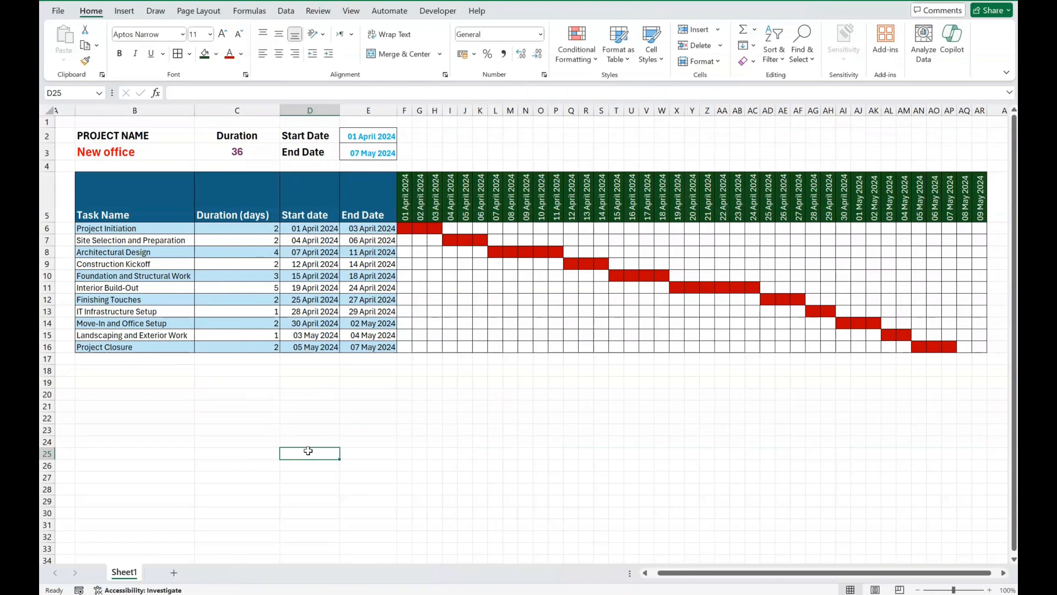
Step: Review the project duration and end date formulas, and set the Landscaping and Exterior Work duration in C15 to 2 days
click(230, 153)
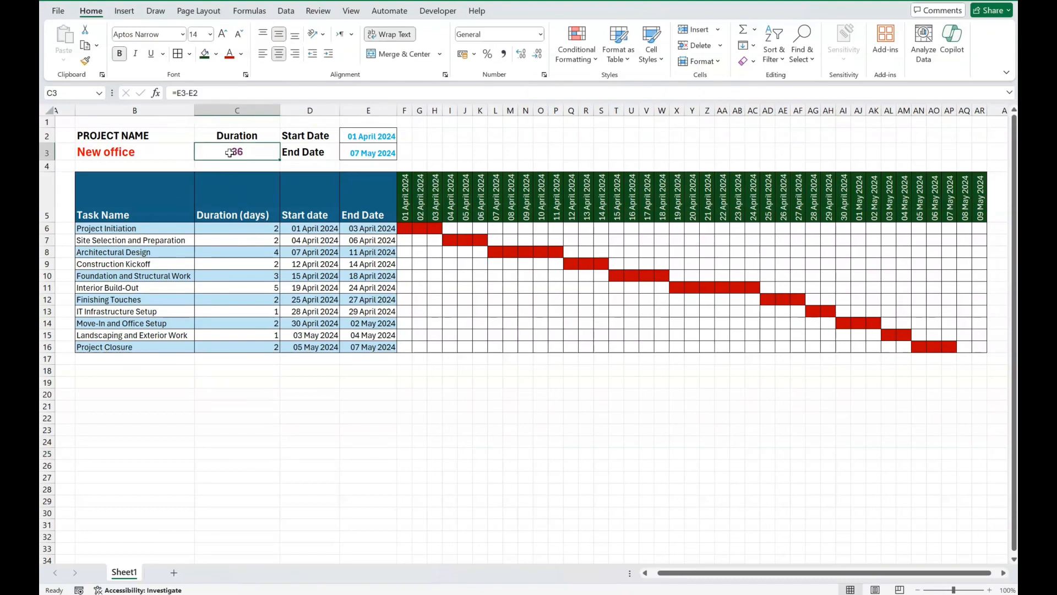
click(356, 153)
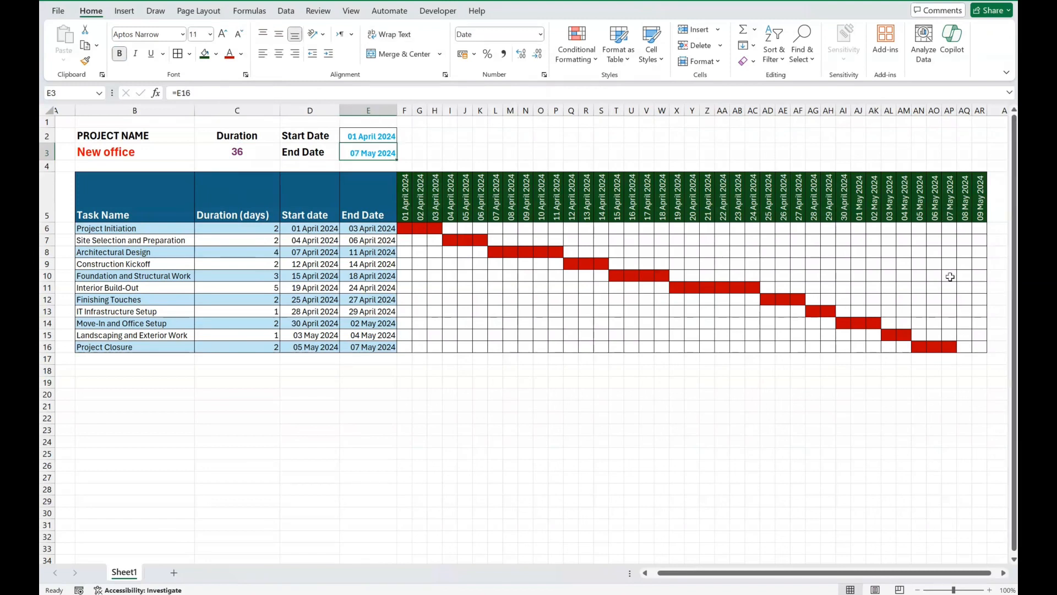
click(264, 337)
text(2)
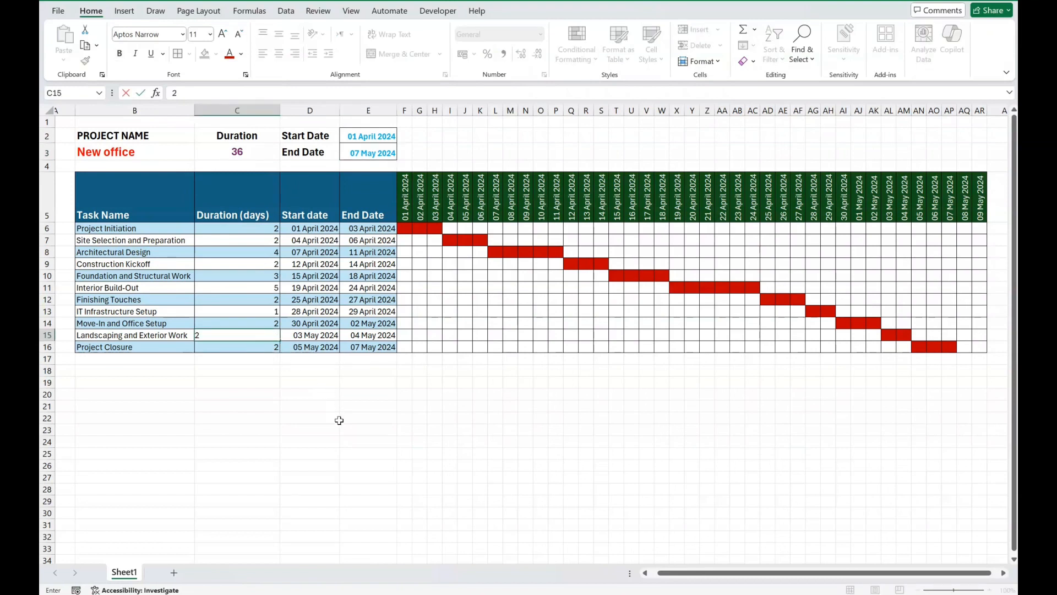
click(339, 420)
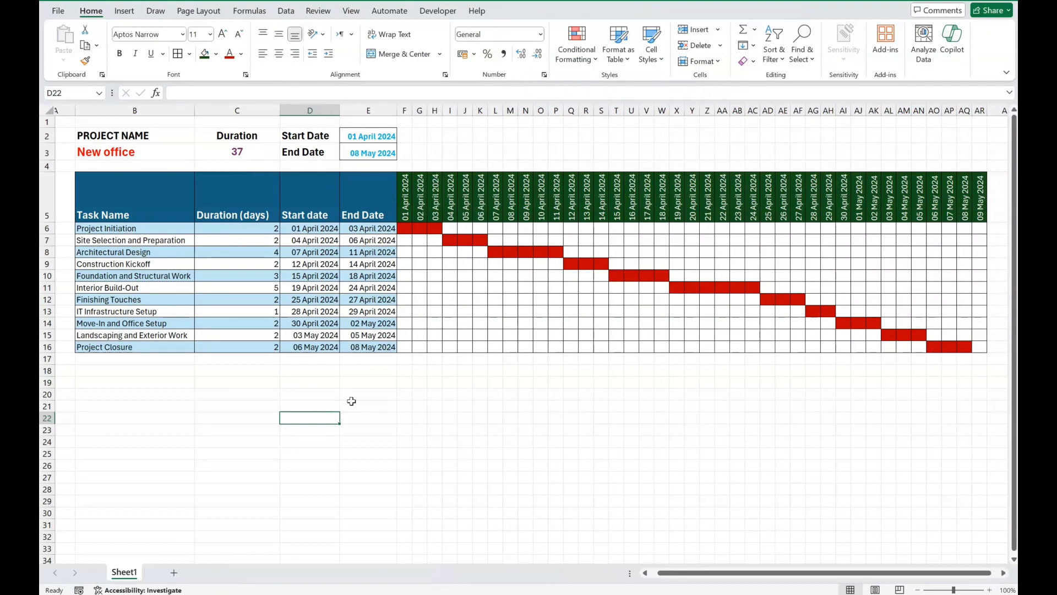
click(401, 443)
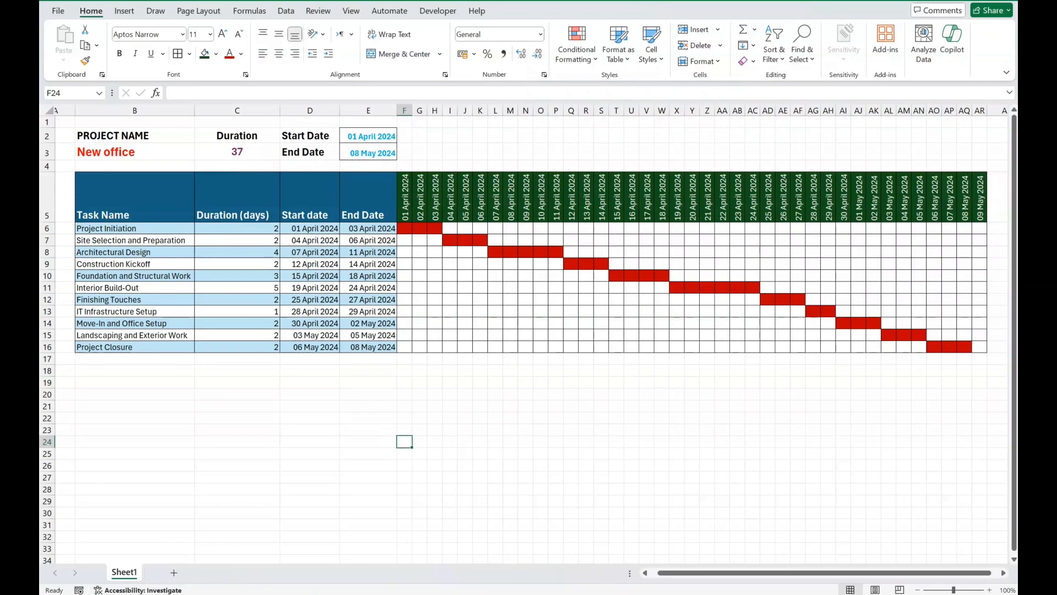